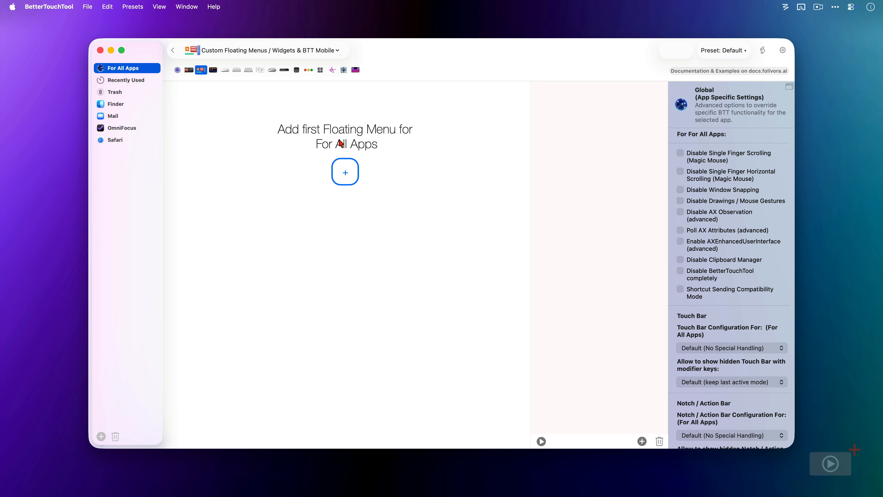
Step: Create a floating menu named My Global Menu from the Default Menu Template and move it clear of the item list
{"action": "left_click", "coordinate": [347, 173]}
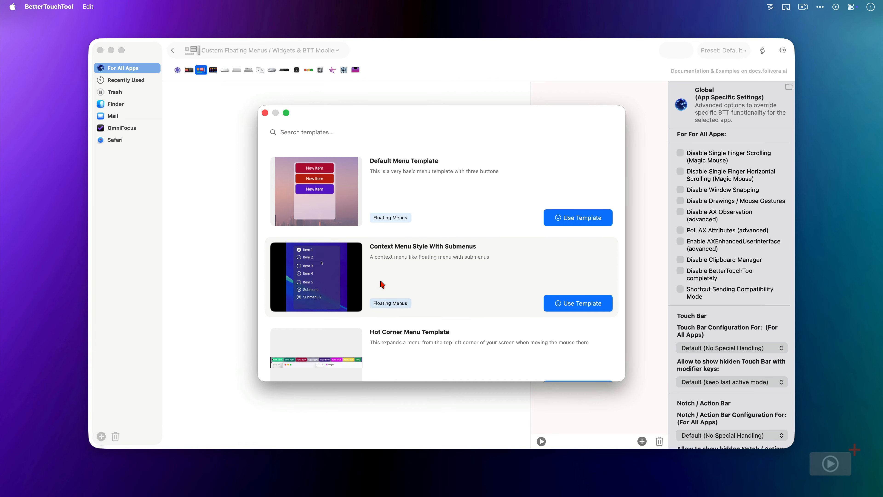
{"action": "scroll", "coordinate": [382, 284], "scroll_direction": "down", "scroll_amount": 2}
{"action": "scroll", "coordinate": [382, 284], "scroll_direction": "down", "scroll_amount": 8}
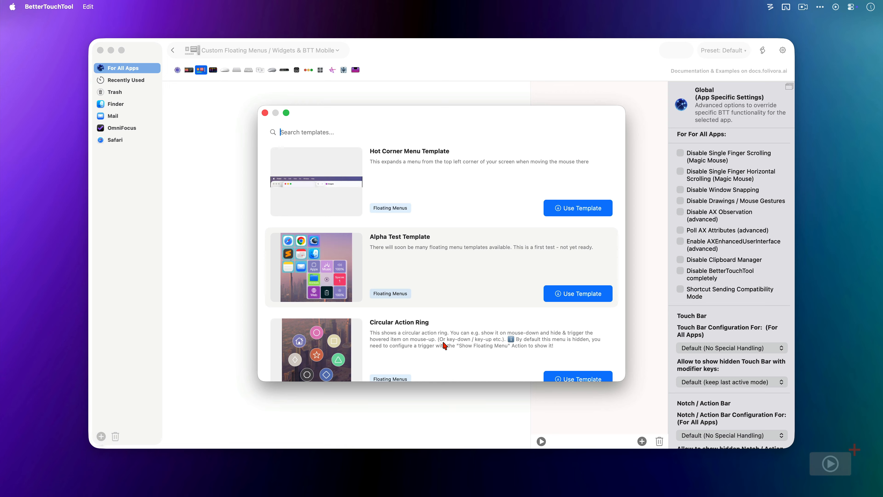
{"action": "scroll", "coordinate": [443, 340], "scroll_direction": "down", "scroll_amount": 5}
{"action": "scroll", "coordinate": [444, 342], "scroll_direction": "down", "scroll_amount": 2}
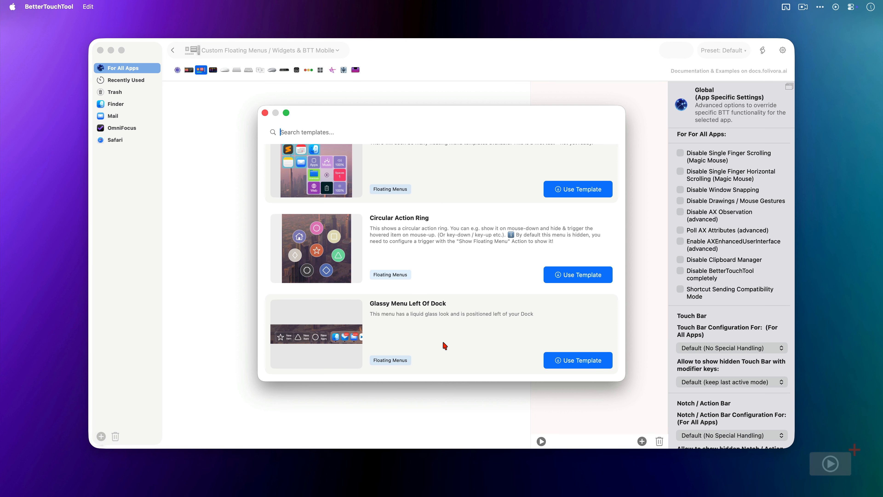
{"action": "scroll", "coordinate": [443, 343], "scroll_direction": "up", "scroll_amount": 10}
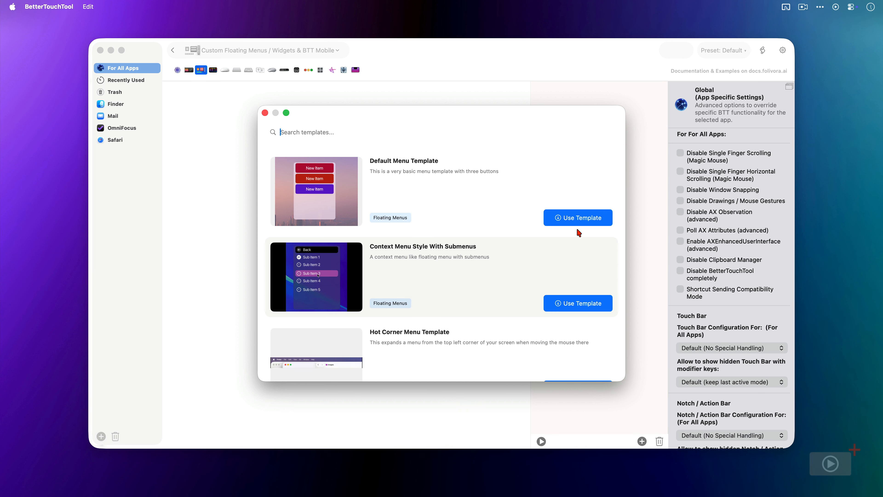
{"action": "left_click", "coordinate": [583, 218]}
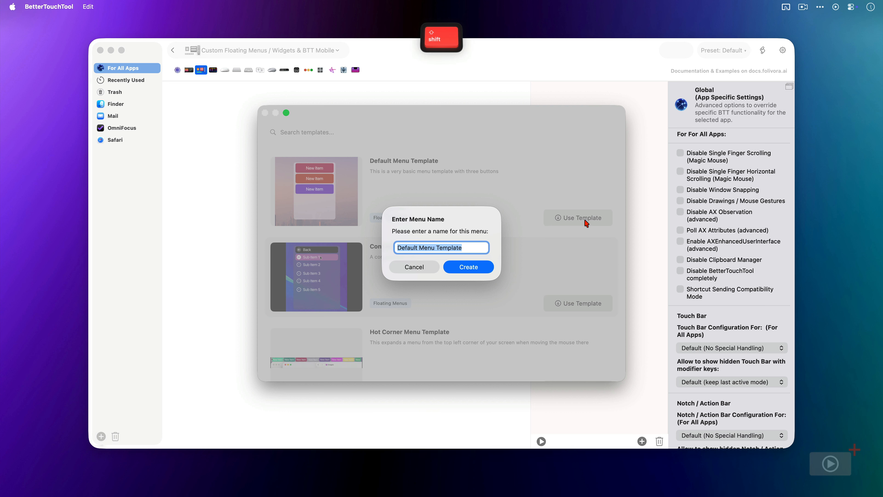
{"action": "type", "text": "My Global Menu"}
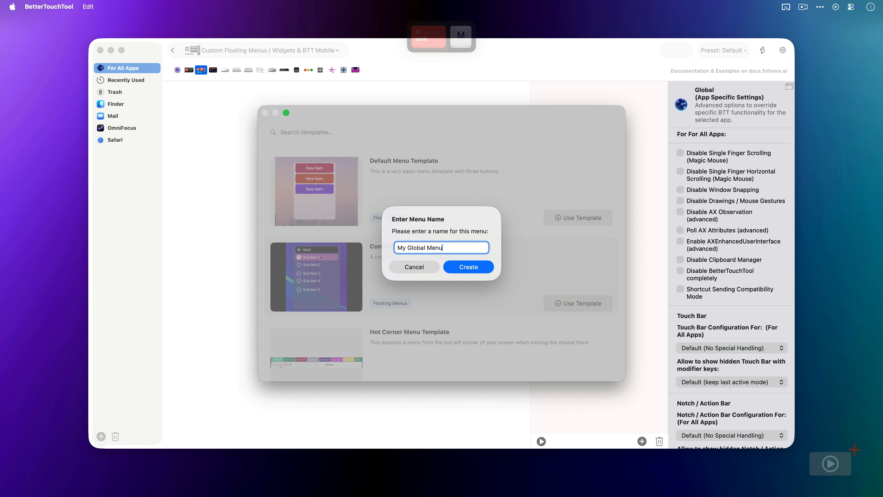
{"action": "key", "text": "Return"}
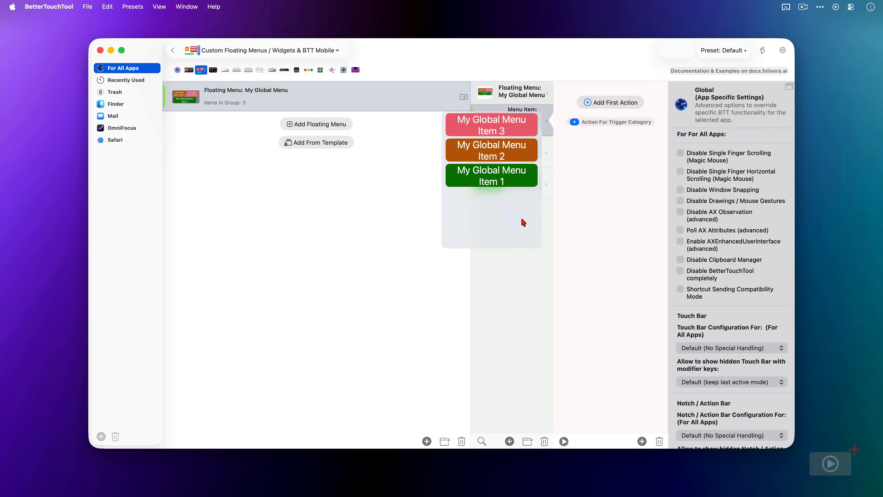
{"action": "left_click_drag", "start_coordinate": [521, 216], "coordinate": [252, 368]}
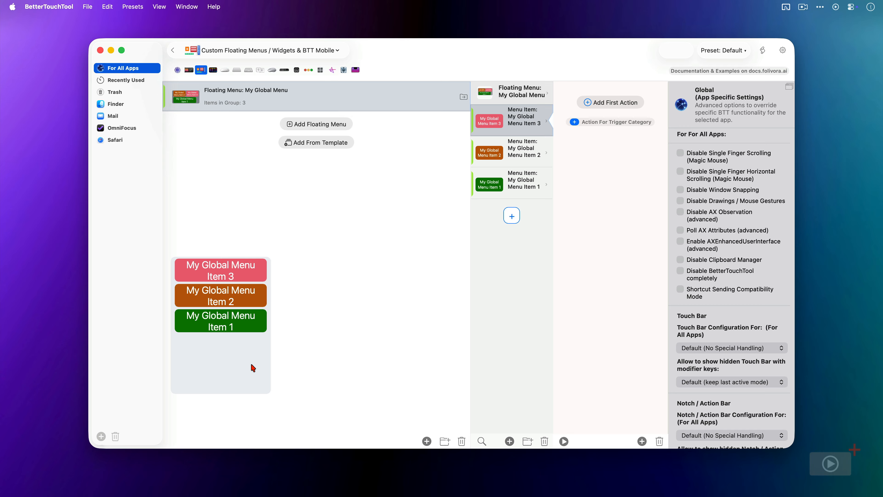
Step: Review the configuration options of the My Global Menu floating menu and of its menu items 3 and 2
{"action": "left_click", "coordinate": [331, 106]}
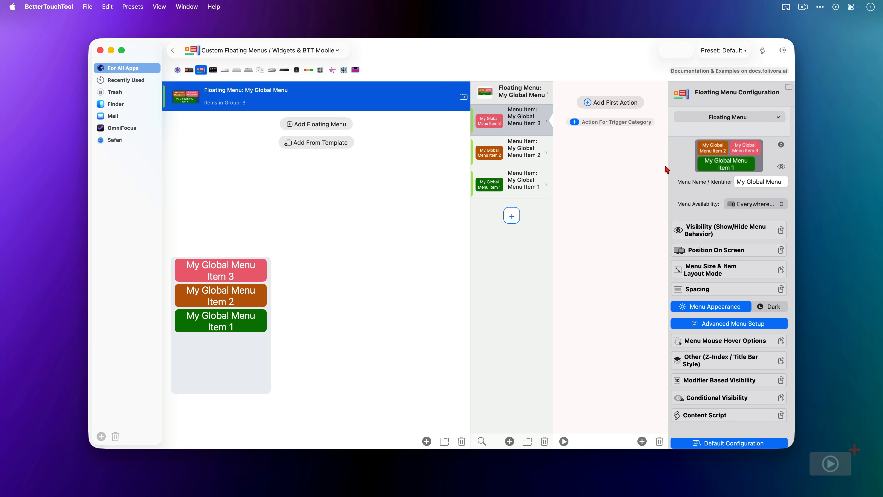
{"action": "left_click", "coordinate": [517, 126]}
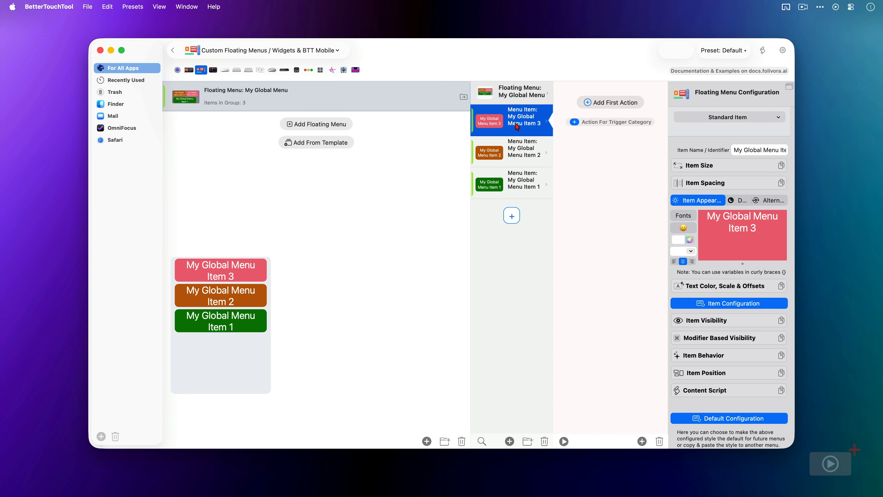
{"action": "left_click", "coordinate": [514, 150]}
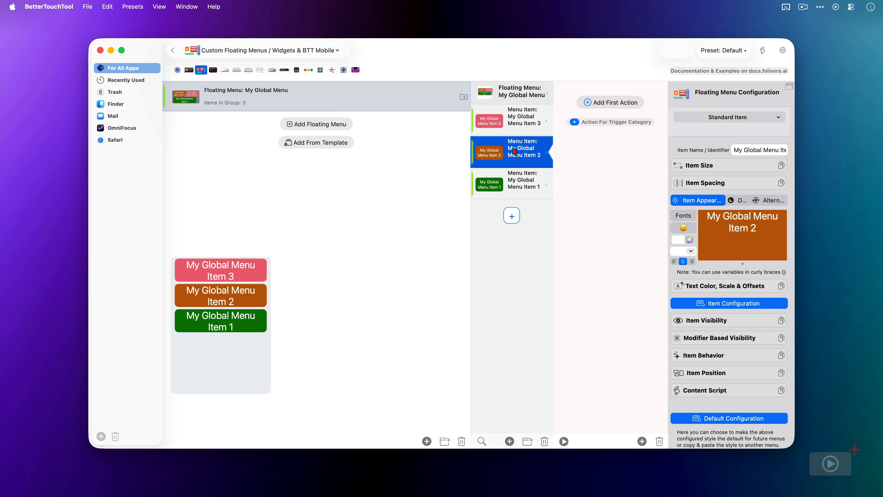
Step: Reorder the menu items so that Item 1 comes first, followed by Item 2 and Item 3
{"action": "left_click", "coordinate": [518, 185]}
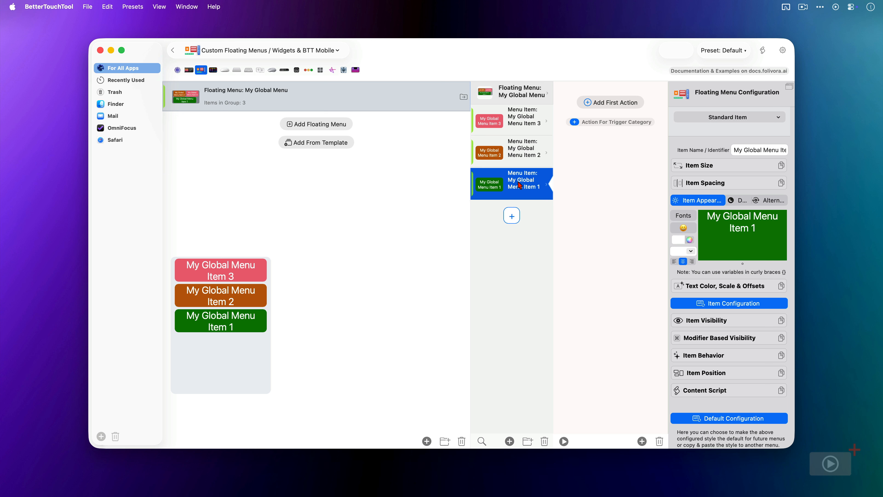
{"action": "left_click_drag", "start_coordinate": [518, 185], "coordinate": [521, 108]}
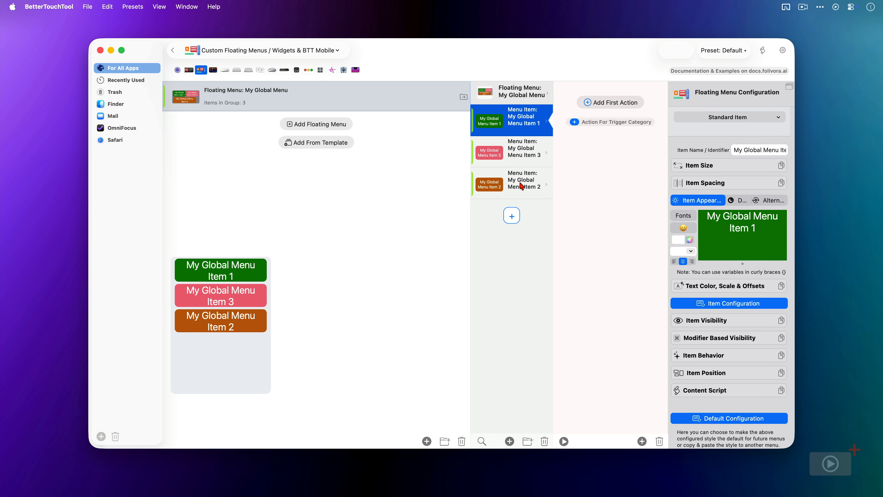
{"action": "left_click_drag", "start_coordinate": [521, 186], "coordinate": [523, 141]}
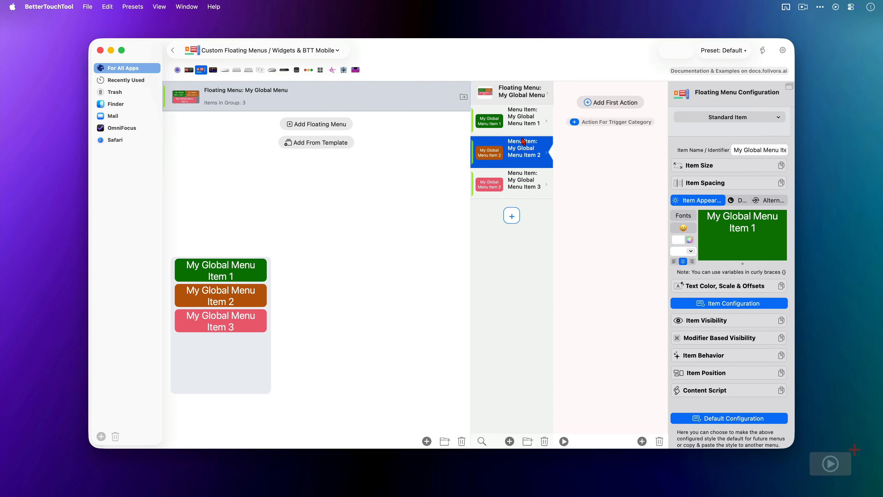
Step: Review the show/hide behavior options of My Global Menu, keeping its menu visibility at Visible On Launch
{"action": "left_click", "coordinate": [523, 101]}
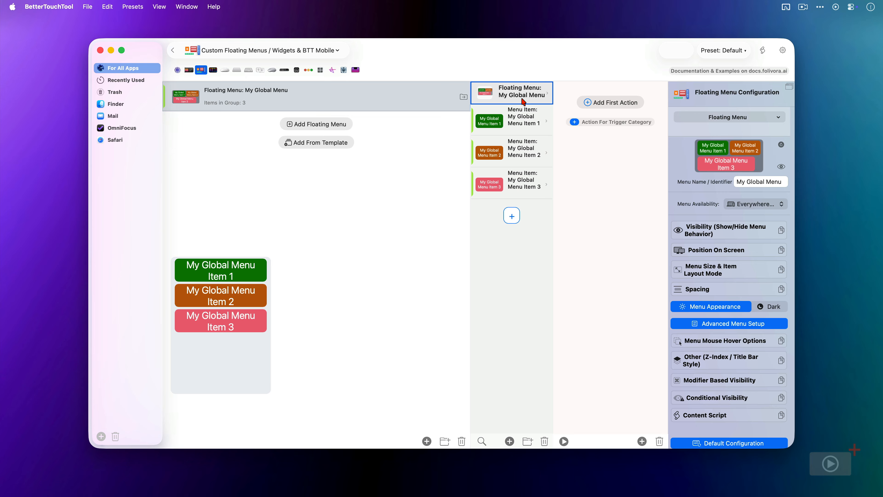
{"action": "left_click", "coordinate": [750, 238]}
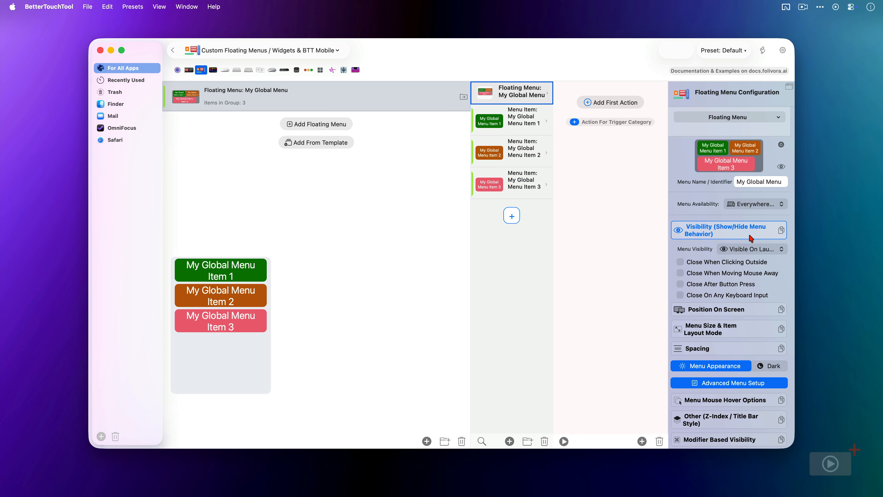
{"action": "left_click", "coordinate": [771, 250]}
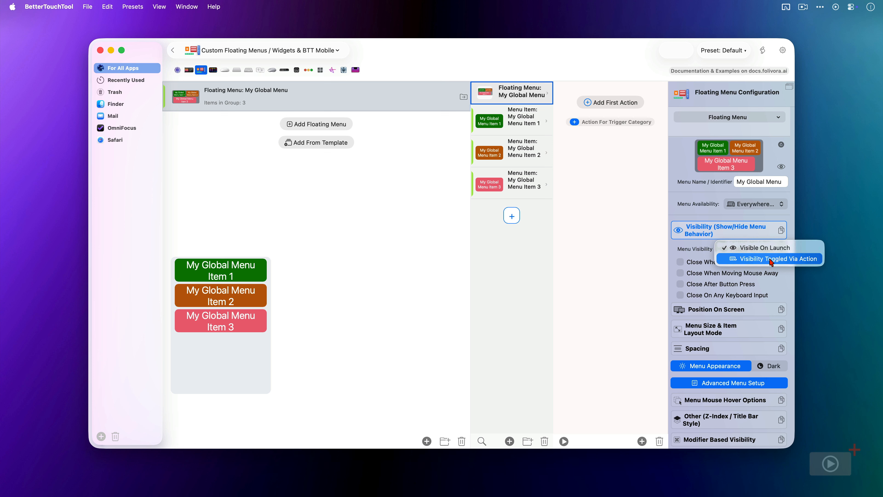
{"action": "left_click", "coordinate": [772, 251]}
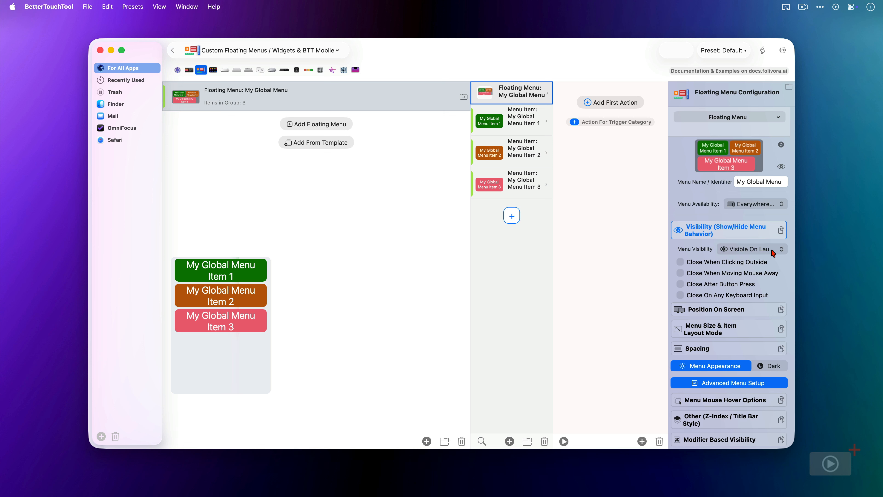
Step: Switch the menu's screen positioning to Specific Position On Screen / Within Window / Mouse Location etc
{"action": "left_click", "coordinate": [763, 309]}
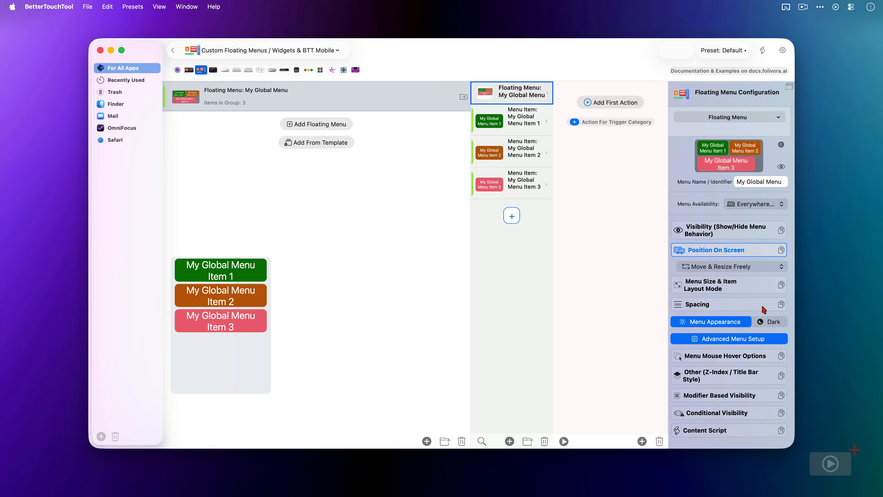
{"action": "scroll", "coordinate": [763, 309], "scroll_direction": "down", "scroll_amount": 5}
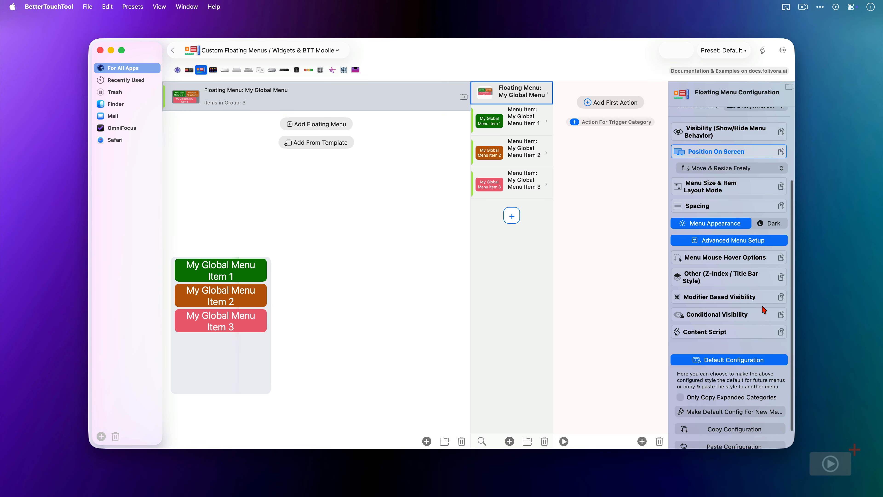
{"action": "left_click", "coordinate": [767, 171]}
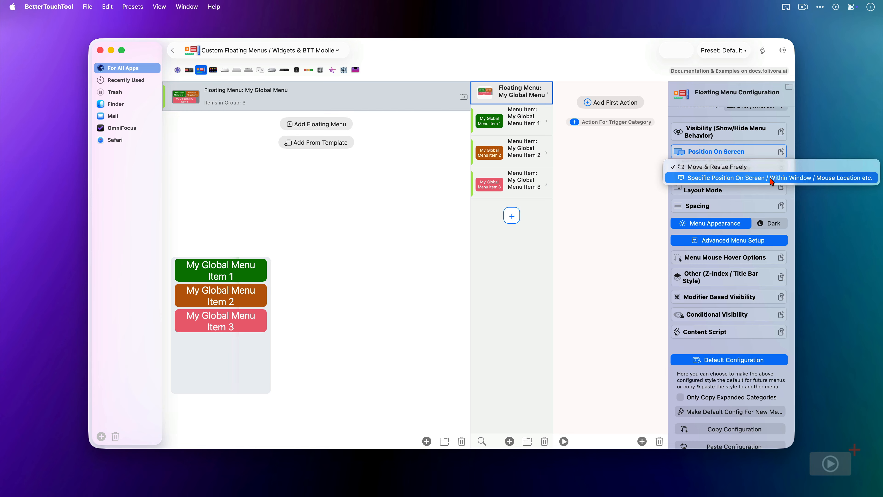
{"action": "left_click", "coordinate": [769, 177]}
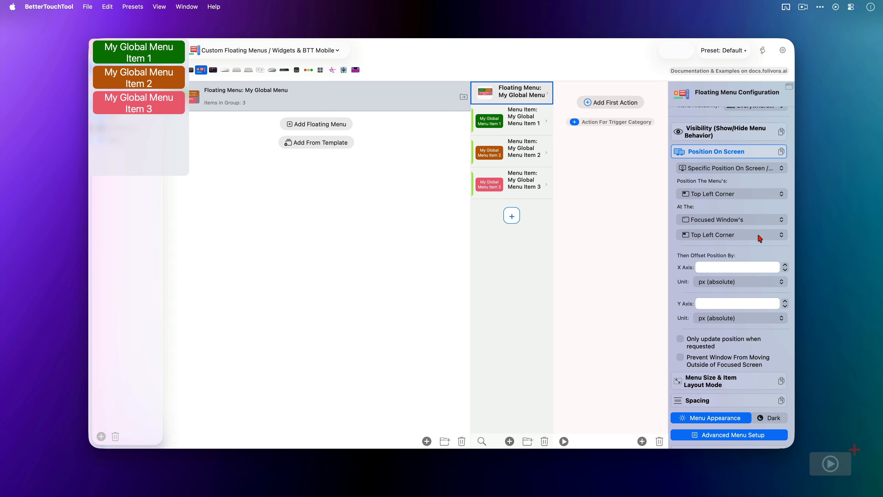
Step: Anchor the menu's Bottom Left Corner at the Focused Screen's Bottom Left Corner and collapse the position settings
{"action": "left_click", "coordinate": [751, 194]}
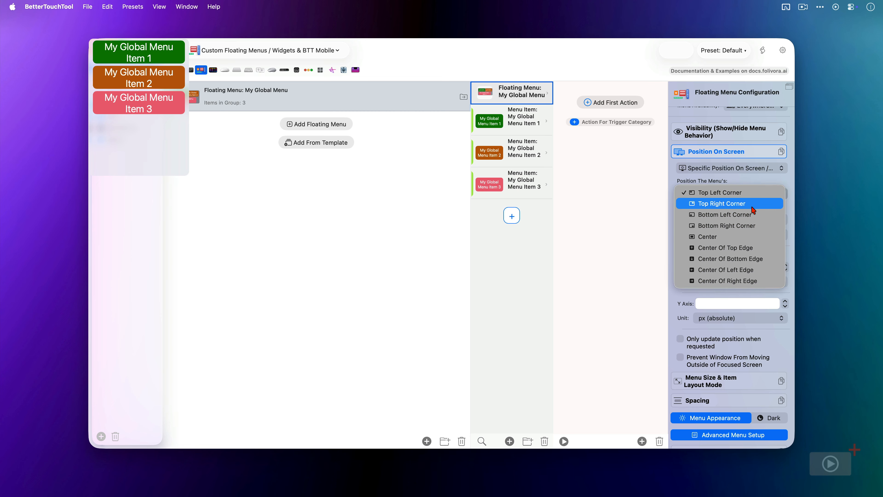
{"action": "left_click", "coordinate": [752, 216]}
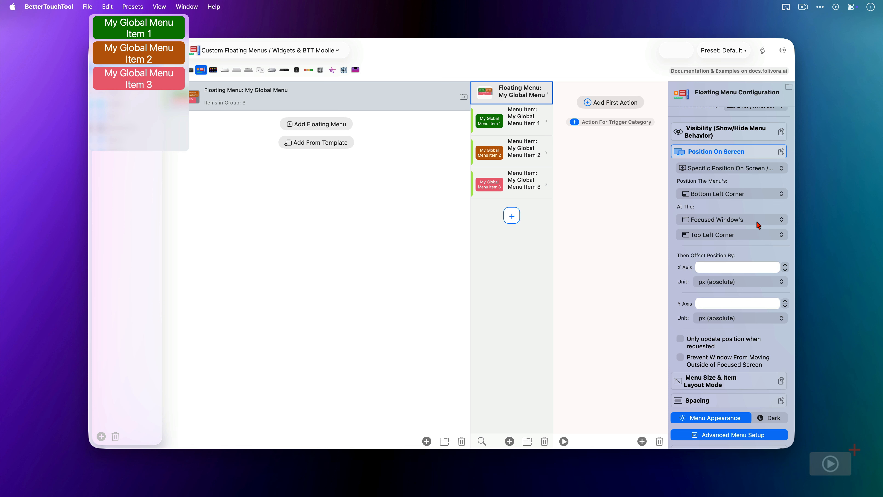
{"action": "left_click", "coordinate": [757, 223]}
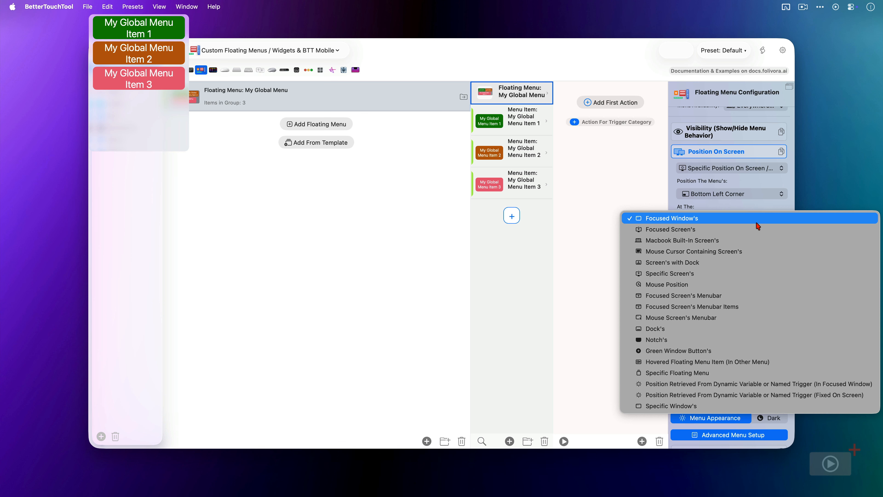
{"action": "left_click", "coordinate": [756, 230]}
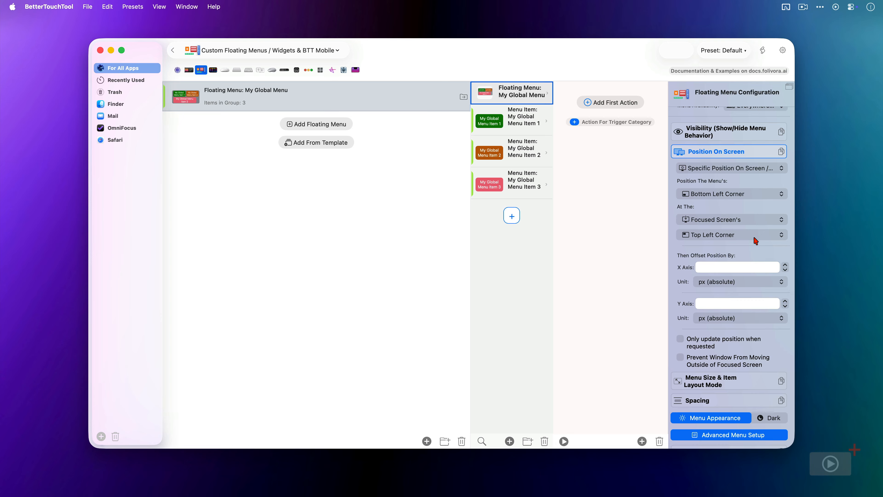
{"action": "left_click", "coordinate": [754, 237]}
{"action": "left_click", "coordinate": [751, 256]}
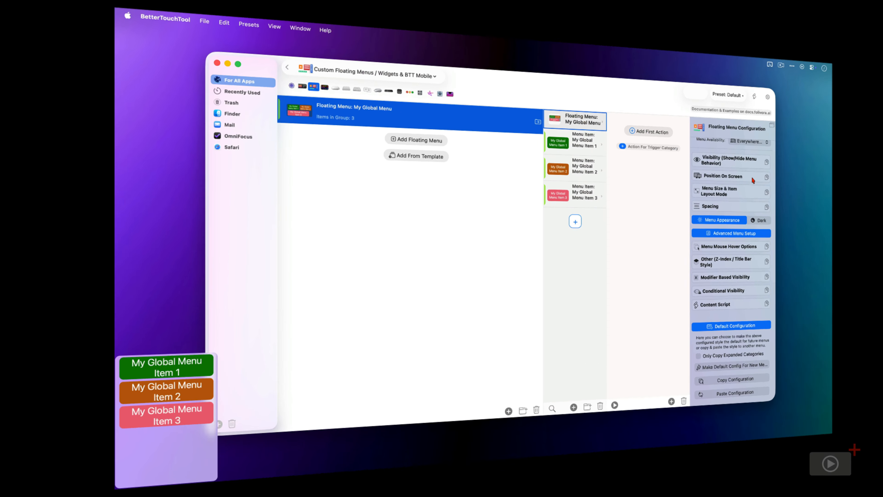
{"action": "left_click", "coordinate": [759, 153]}
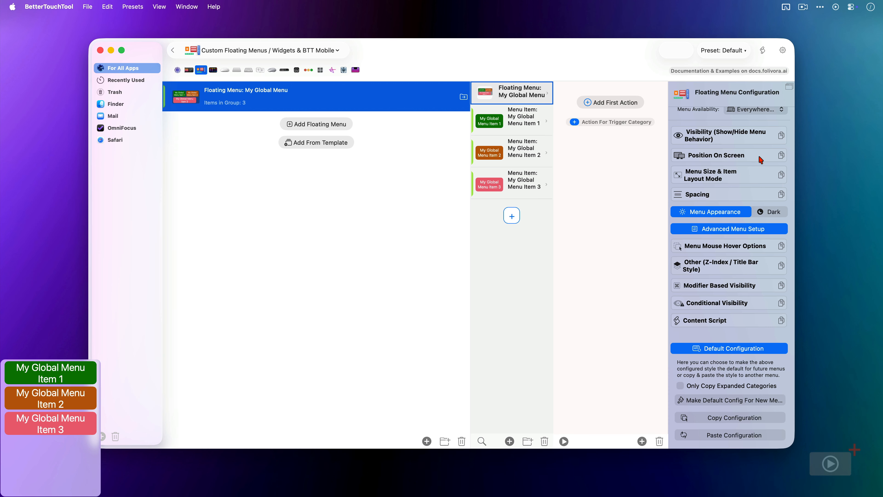
Step: Set the floating menu's window level to Same As Desktop Icons
{"action": "left_click", "coordinate": [759, 266]}
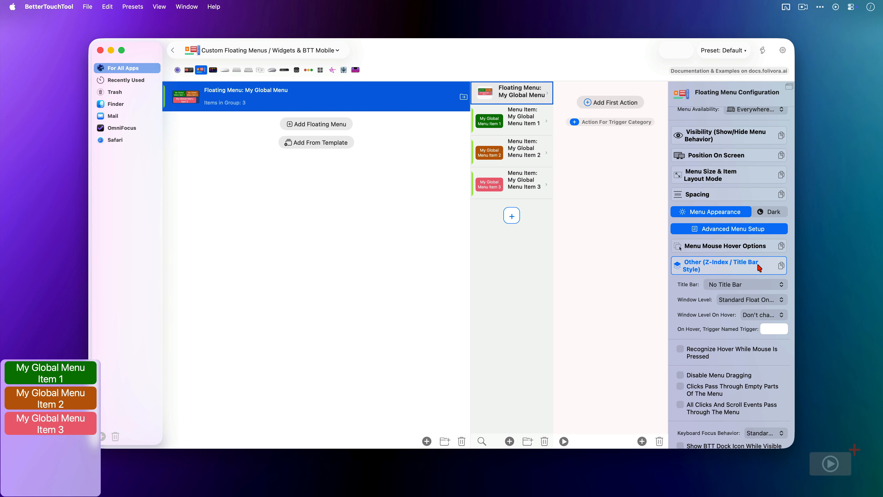
{"action": "scroll", "coordinate": [759, 267], "scroll_direction": "down", "scroll_amount": 8}
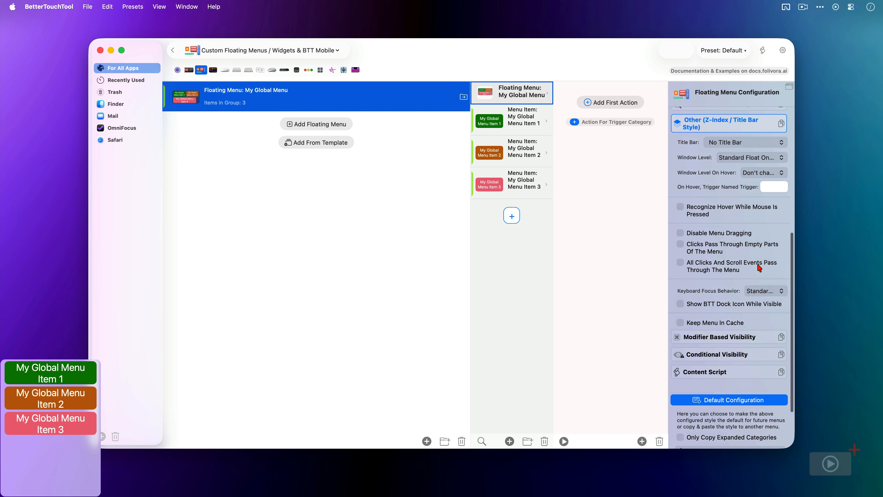
{"action": "left_click", "coordinate": [778, 158]}
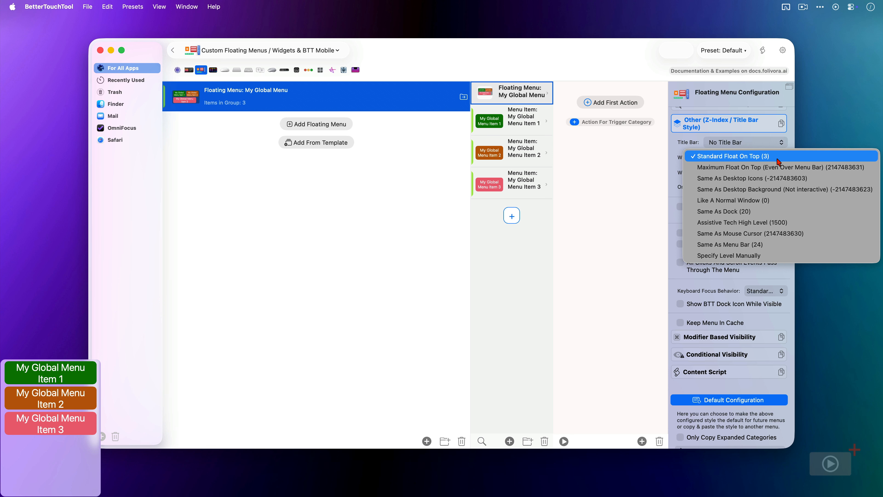
{"action": "left_click", "coordinate": [816, 180]}
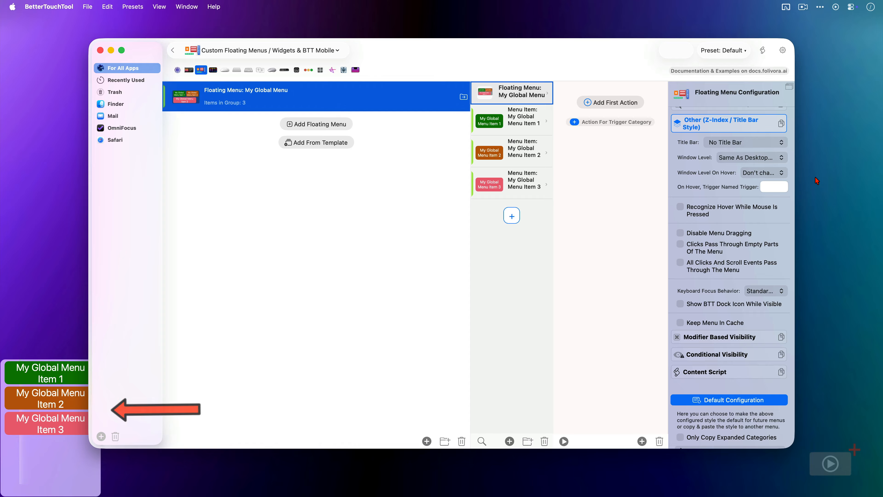
Step: Set the window level on hover to Maximum Float On Top (Even Over Menu Bar) and collapse those settings
{"action": "left_click", "coordinate": [778, 175]}
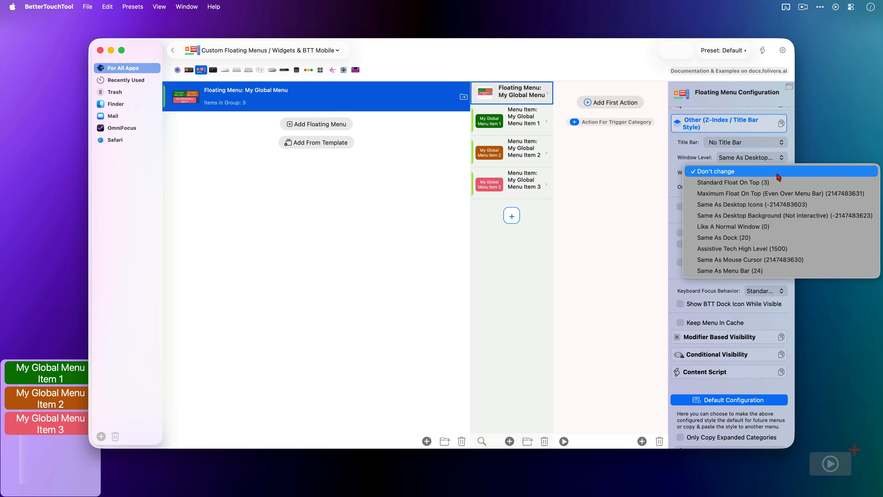
{"action": "left_click", "coordinate": [782, 194]}
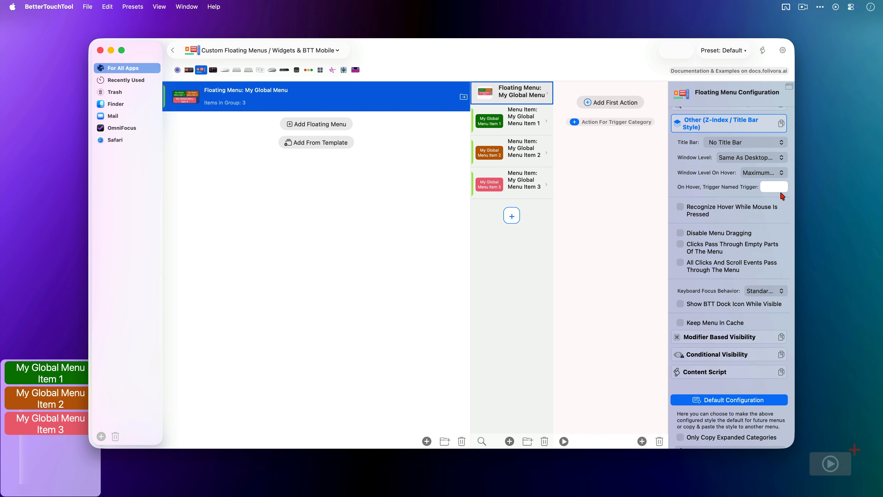
{"action": "mouse_move", "coordinate": [56, 404]}
{"action": "left_click", "coordinate": [739, 131]}
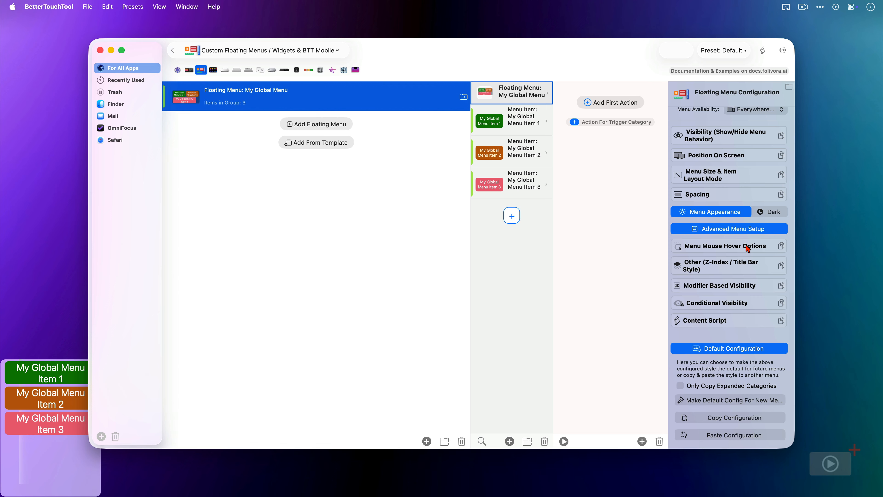
Step: Enable Resize On Hover in the floating menu's mouse hover options
{"action": "left_click", "coordinate": [748, 248]}
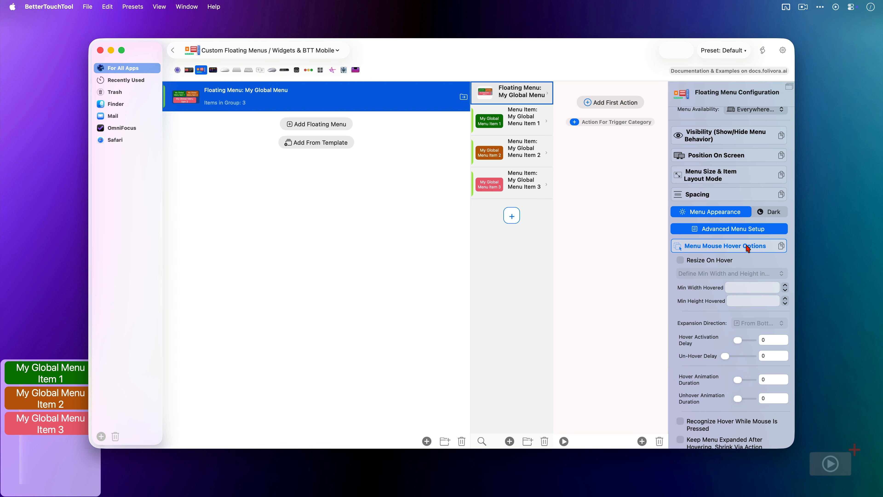
{"action": "scroll", "coordinate": [748, 247], "scroll_direction": "down", "scroll_amount": 5}
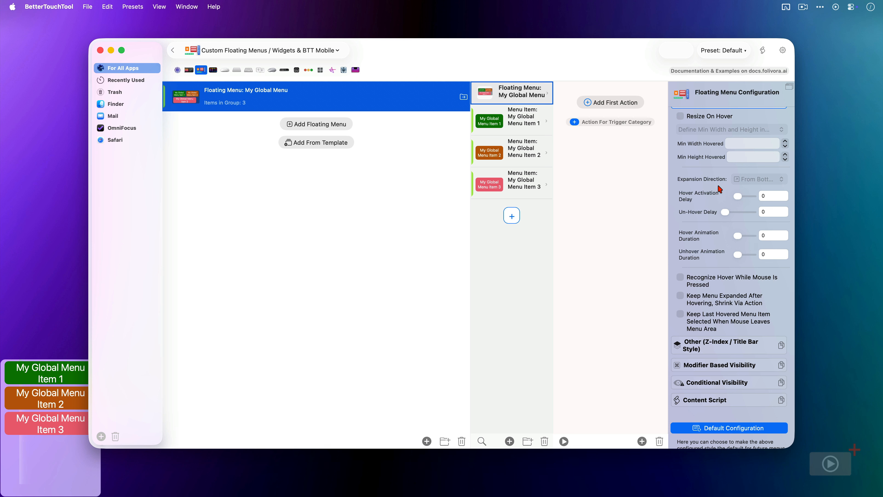
{"action": "left_click", "coordinate": [682, 118]}
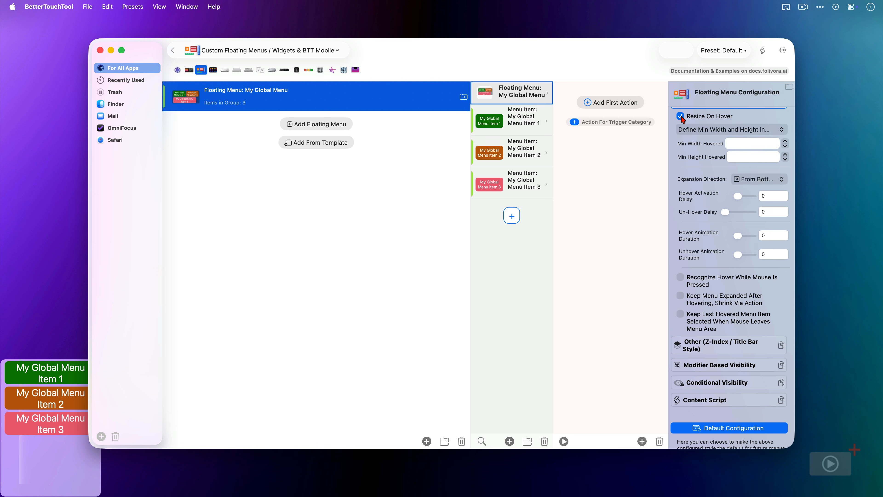
Step: Set the menu's Min Width Hovered and Min Height Hovered to 400, save, and collapse the hover options
{"action": "left_click", "coordinate": [738, 144]}
{"action": "type", "text": "400"}
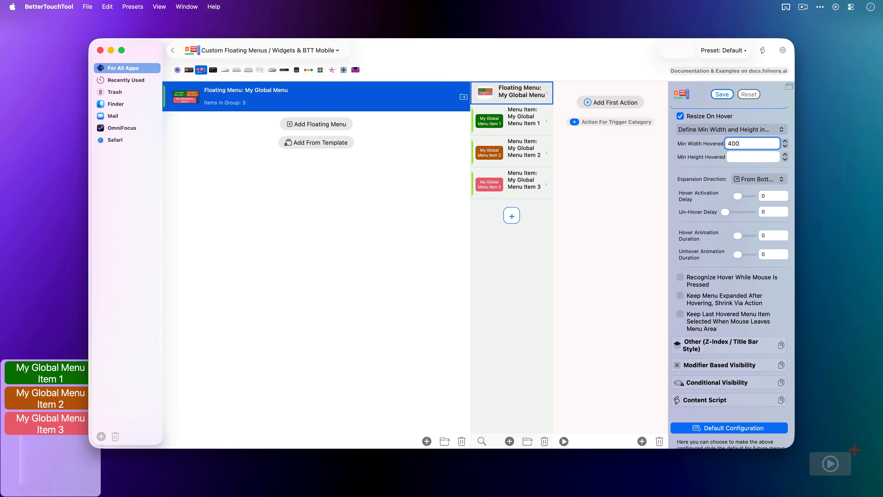
{"action": "left_click", "coordinate": [738, 159]}
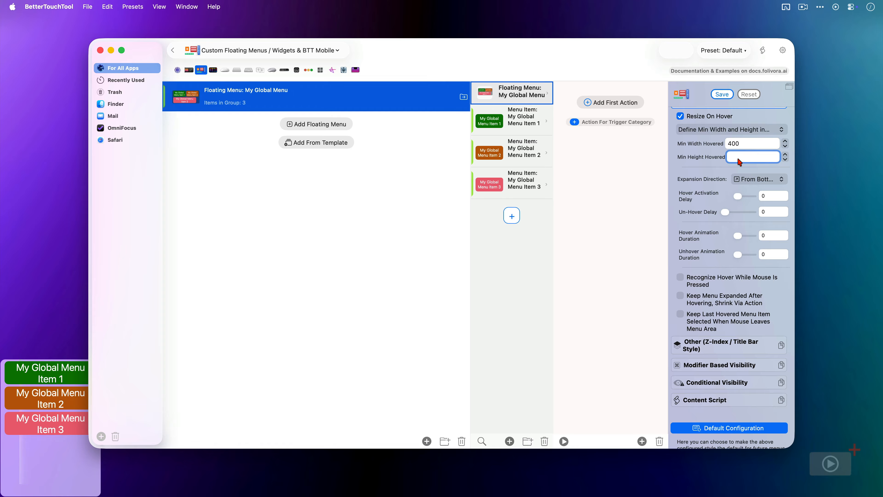
{"action": "type", "text": "400"}
{"action": "left_click", "coordinate": [728, 96]}
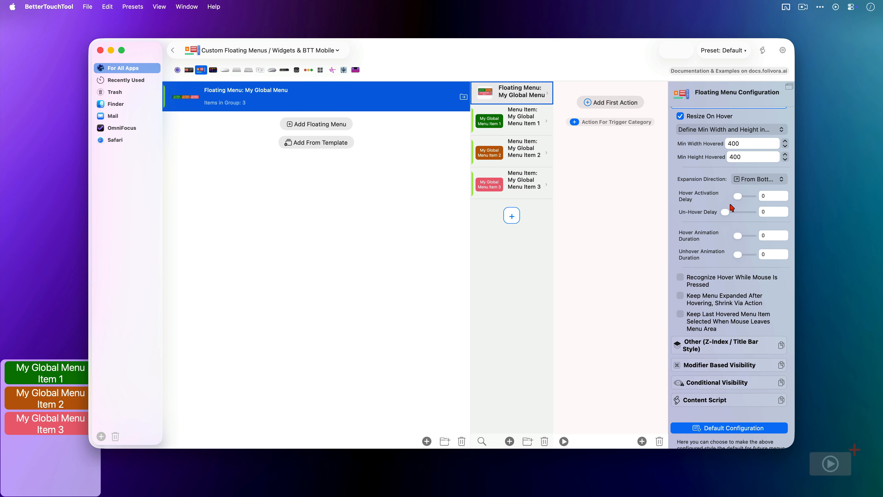
{"action": "scroll", "coordinate": [731, 208], "scroll_direction": "up", "scroll_amount": 5}
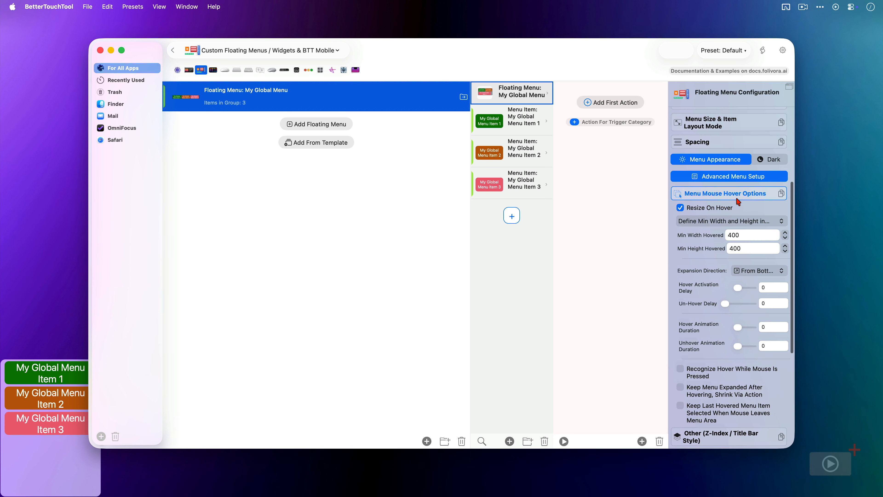
{"action": "left_click", "coordinate": [740, 200]}
Step: Set the floating menu's Min Width and Min Height to 80 and save the new menu size
{"action": "scroll", "coordinate": [740, 199], "scroll_direction": "up", "scroll_amount": 3}
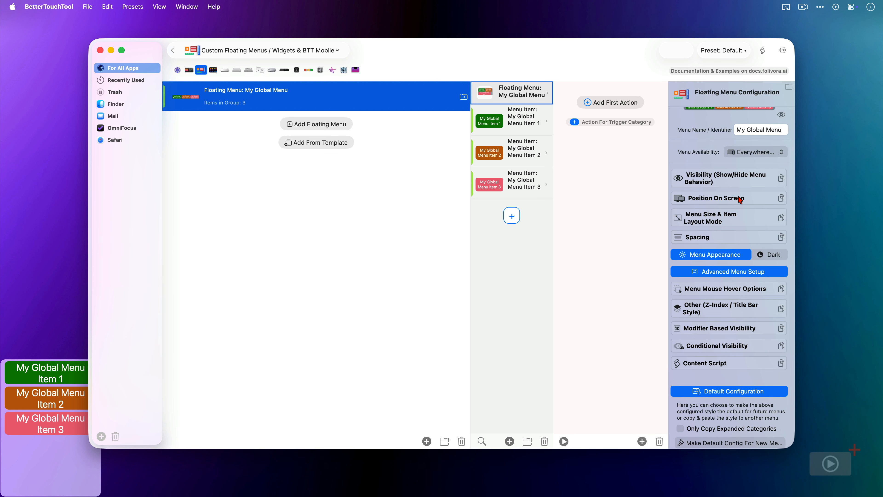
{"action": "left_click", "coordinate": [756, 222]}
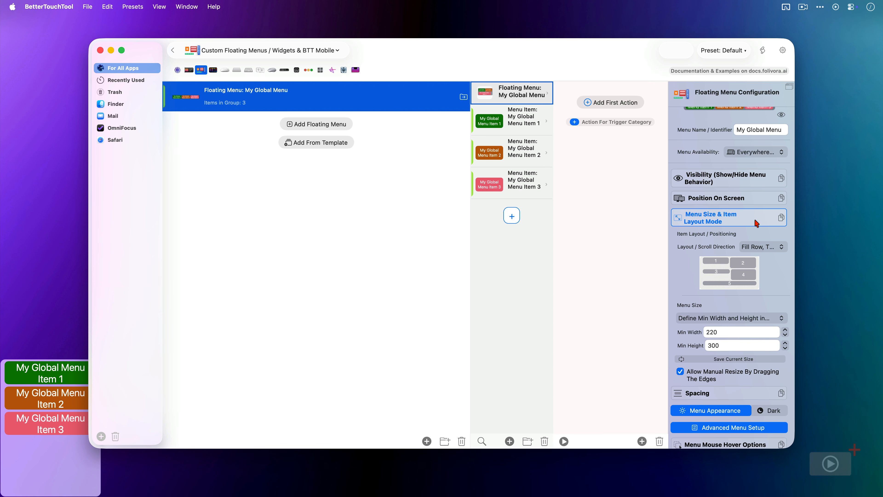
{"action": "scroll", "coordinate": [756, 222], "scroll_direction": "down", "scroll_amount": 5}
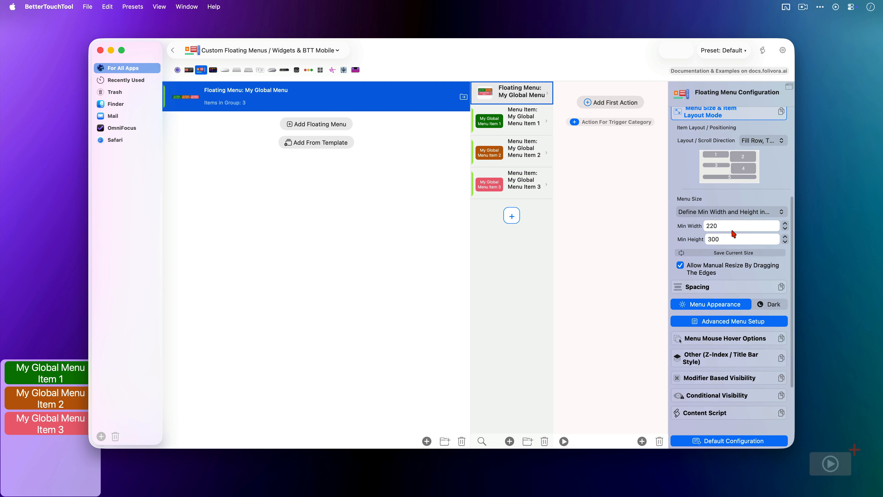
{"action": "double_click", "coordinate": [717, 225]}
{"action": "type", "text": "80"}
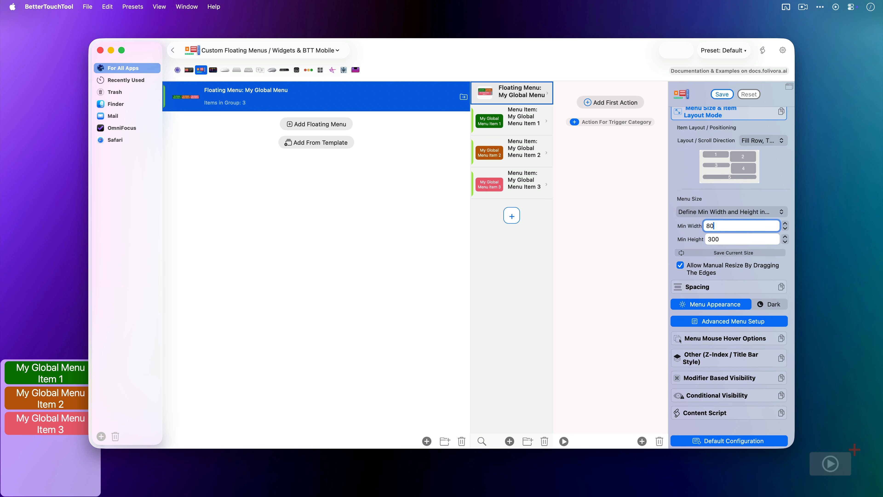
{"action": "double_click", "coordinate": [715, 239]}
{"action": "type", "text": "80"}
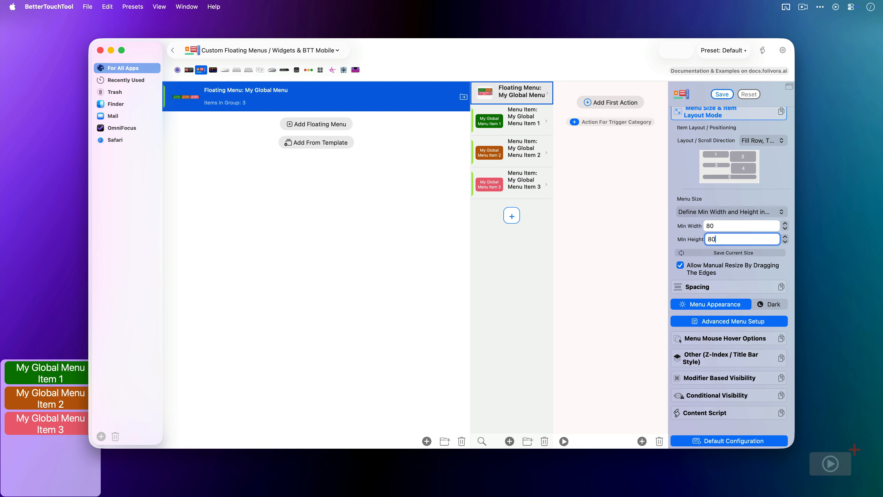
{"action": "left_click", "coordinate": [722, 94]}
{"action": "mouse_move", "coordinate": [6, 474]}
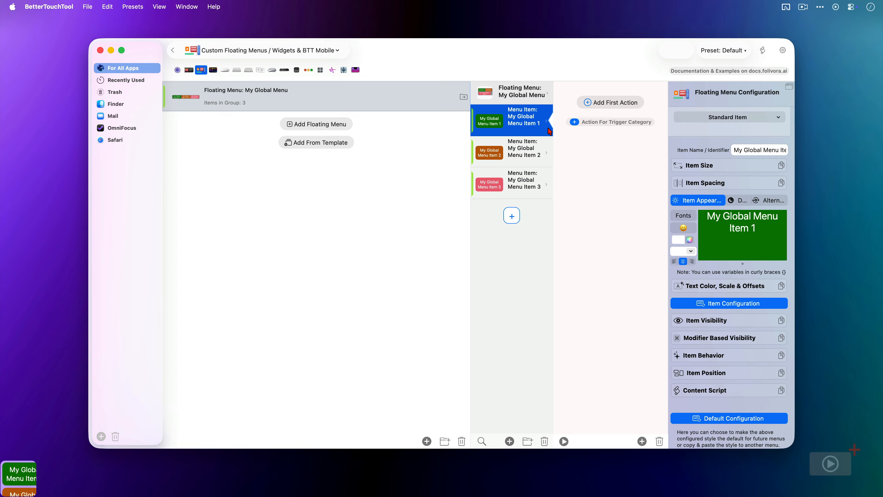
Step: Rename My Global Menu Item 1 to DND
{"action": "left_click", "coordinate": [750, 150]}
{"action": "triple_click", "coordinate": [749, 150]}
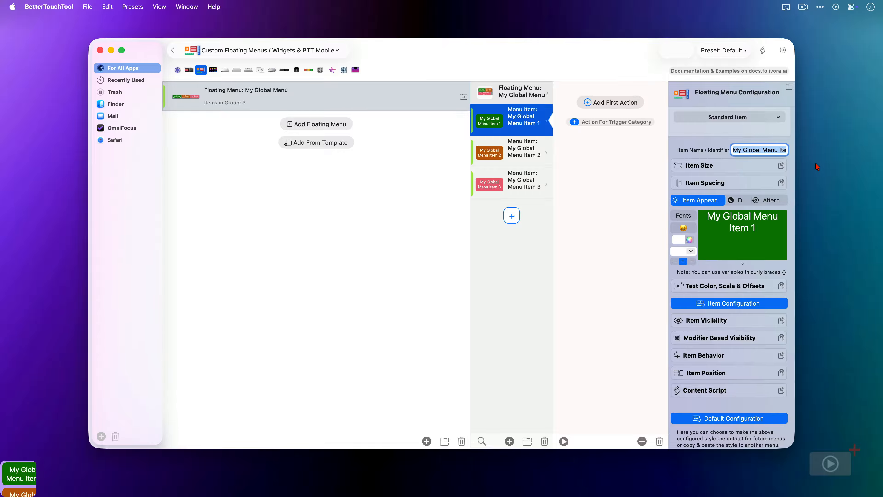
{"action": "type", "text": "DND"}
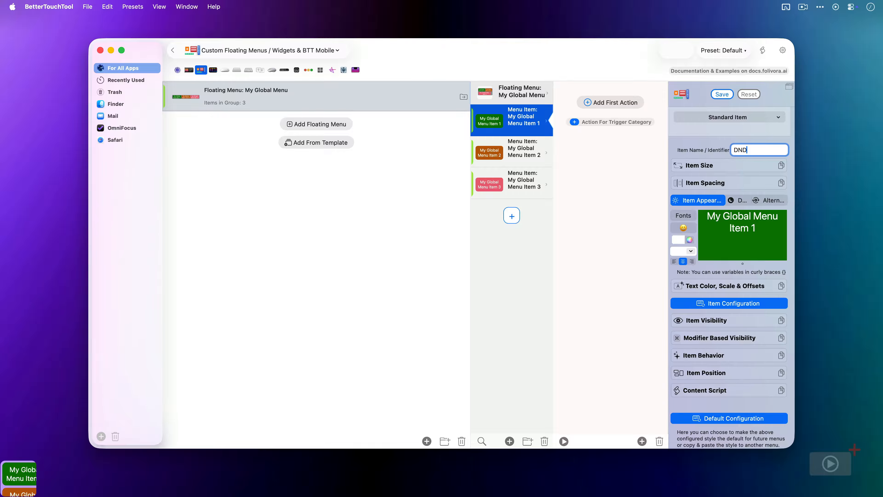
{"action": "key", "text": "super+a"}
Step: Set the DND item's minimum and maximum width and height all to 90 and save the changes
{"action": "left_click", "coordinate": [758, 168]}
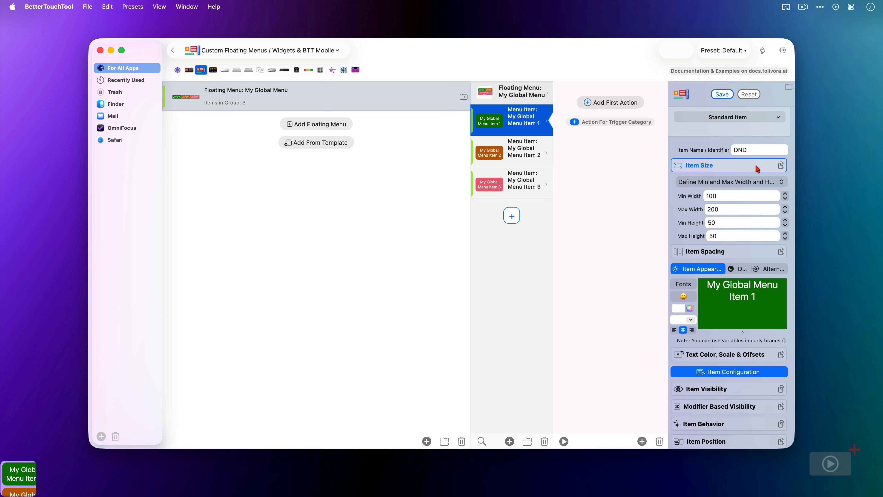
{"action": "left_click", "coordinate": [706, 196]}
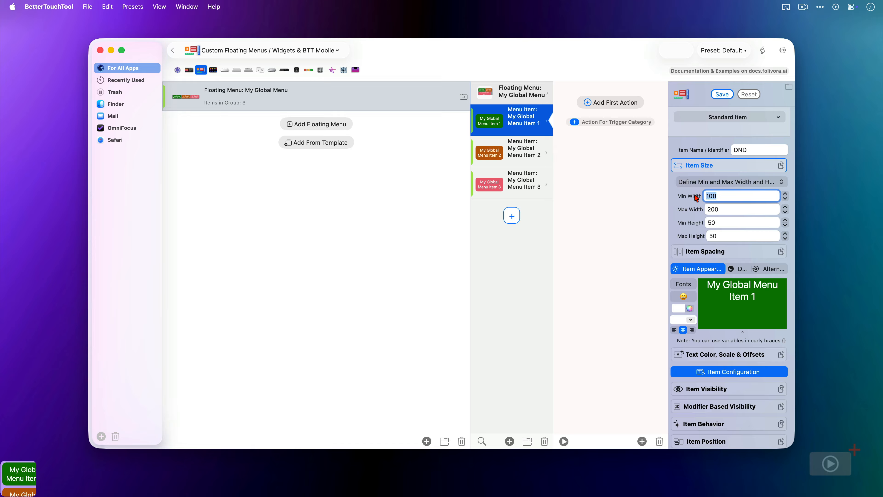
{"action": "type", "text": "90"}
{"action": "key", "text": "Tab"}
{"action": "type", "text": "90"}
{"action": "key", "text": "Tab"}
{"action": "type", "text": "90"}
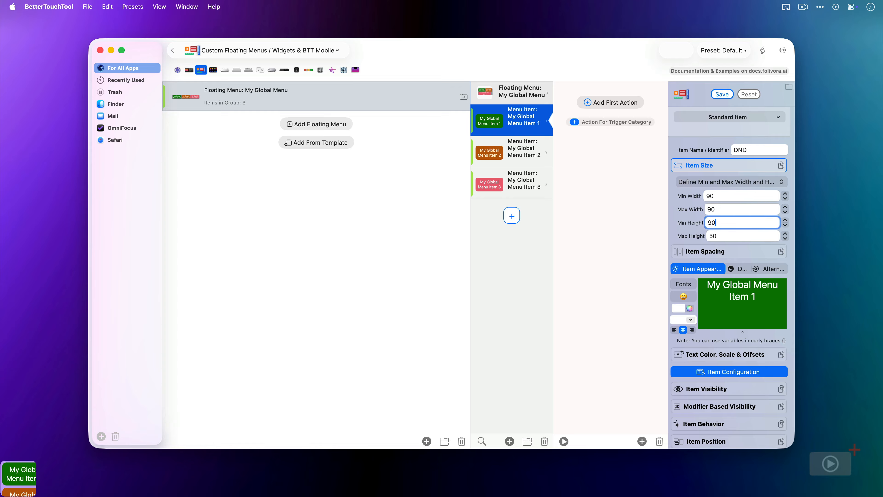
{"action": "key", "text": "Tab"}
{"action": "type", "text": "90"}
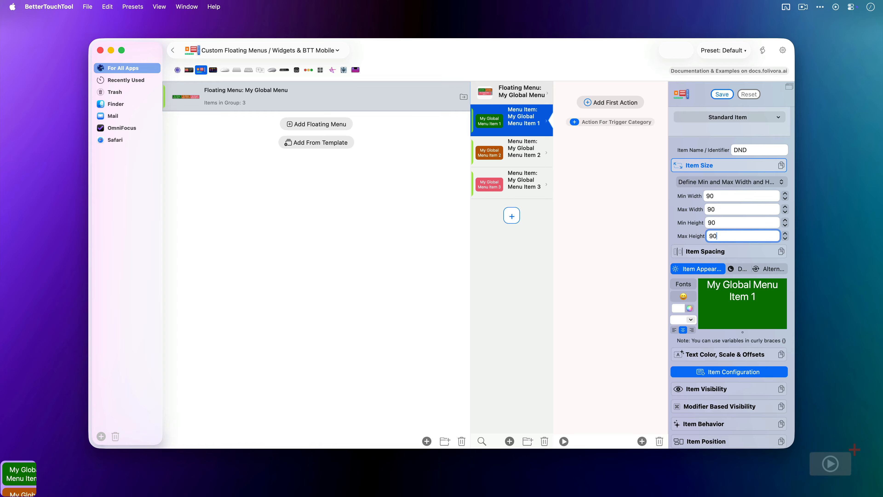
{"action": "left_click", "coordinate": [721, 95]}
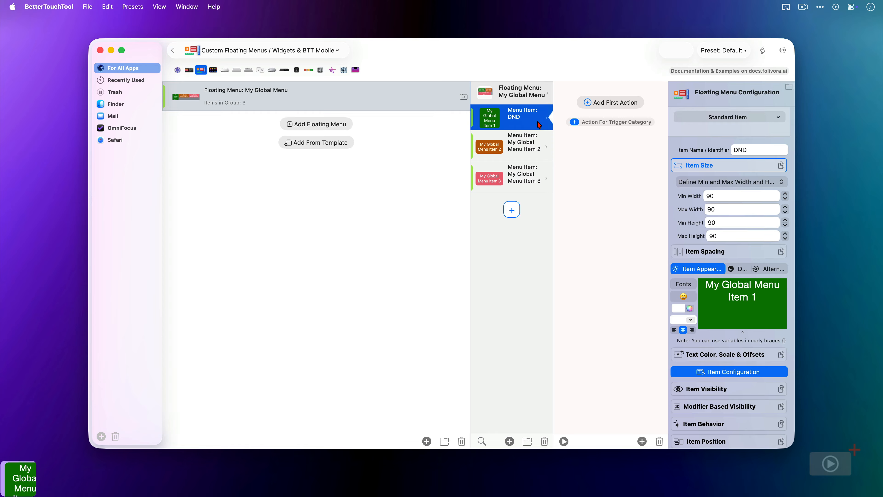
{"action": "mouse_move", "coordinate": [28, 481]}
Step: Delete My Global Menu Item 2 and My Global Menu Item 3 from the floating menu
{"action": "left_click", "coordinate": [533, 179]}
{"action": "left_click", "coordinate": [527, 153], "text": "shift"}
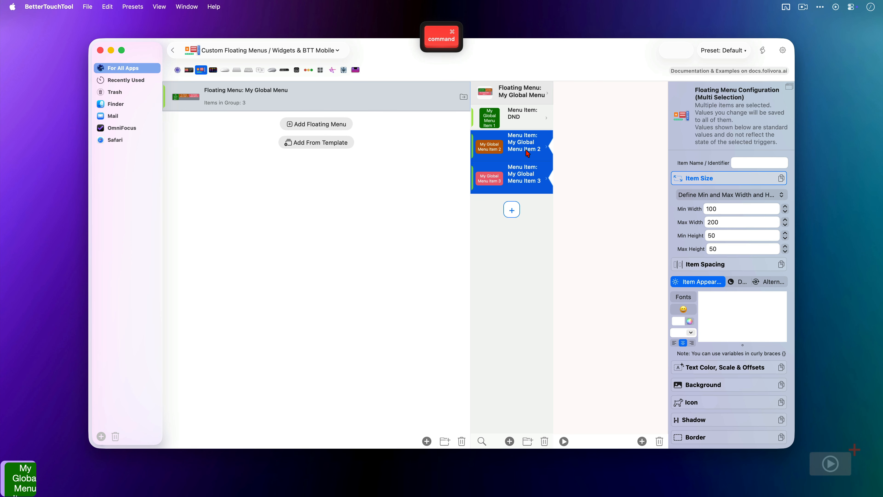
{"action": "key", "text": "BackSpace"}
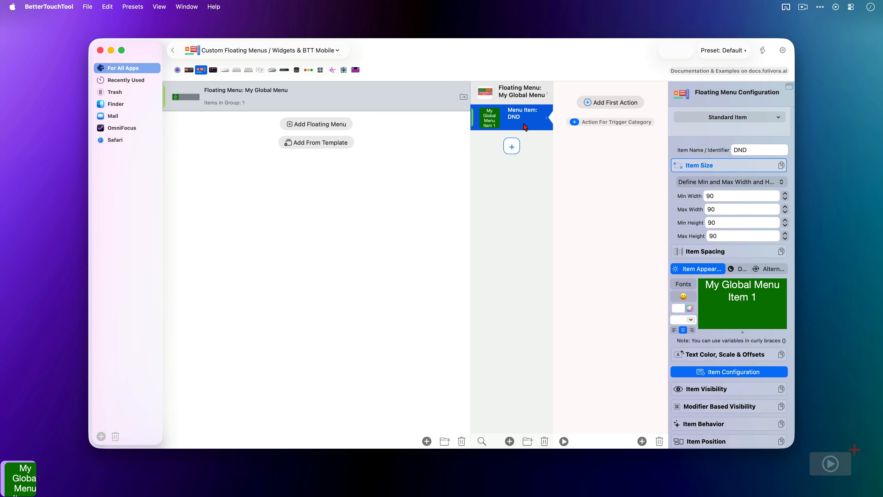
Step: Duplicate the DND item until the floating menu contains 16 items
{"action": "right_click", "coordinate": [525, 127]}
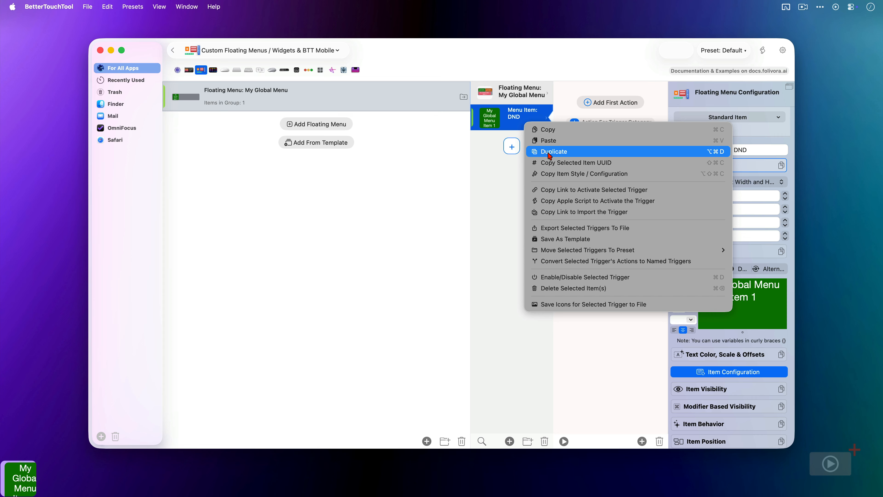
{"action": "left_click", "coordinate": [549, 153]}
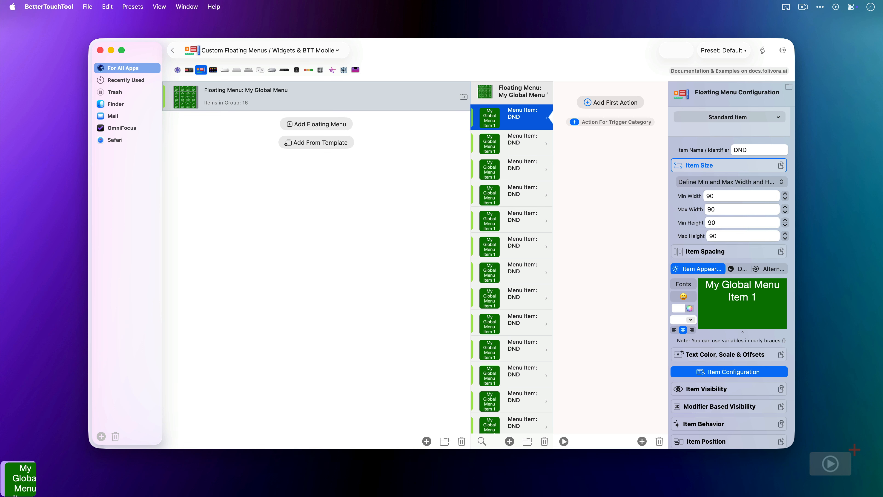
{"action": "mouse_move", "coordinate": [19, 480]}
Step: Collapse the first DND item's size settings and turn off Visible While Menu Is NOT Hovered in its visibility settings
{"action": "left_click", "coordinate": [752, 166]}
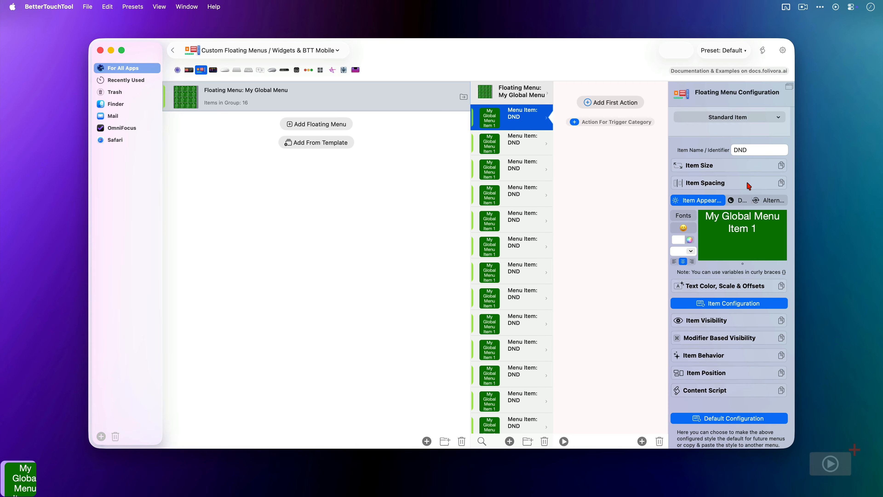
{"action": "scroll", "coordinate": [748, 187], "scroll_direction": "down", "scroll_amount": 1}
{"action": "scroll", "coordinate": [748, 186], "scroll_direction": "down", "scroll_amount": 2}
{"action": "left_click", "coordinate": [740, 308]}
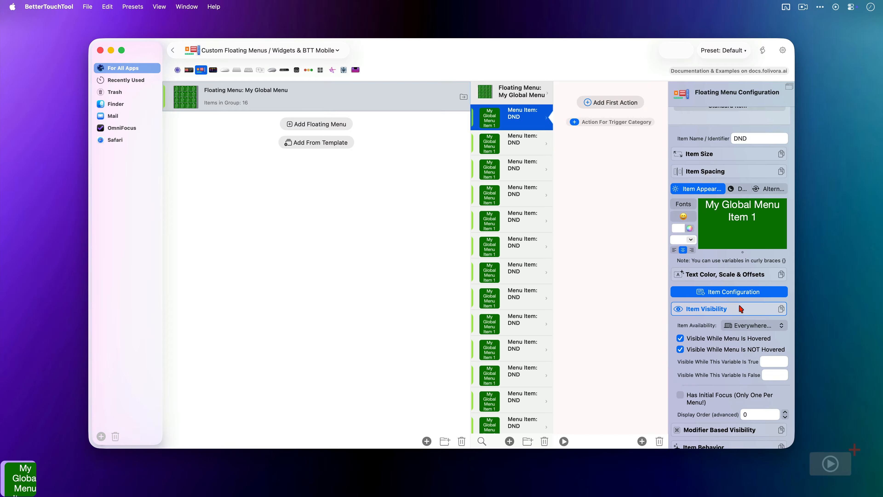
{"action": "scroll", "coordinate": [739, 308], "scroll_direction": "down", "scroll_amount": 6}
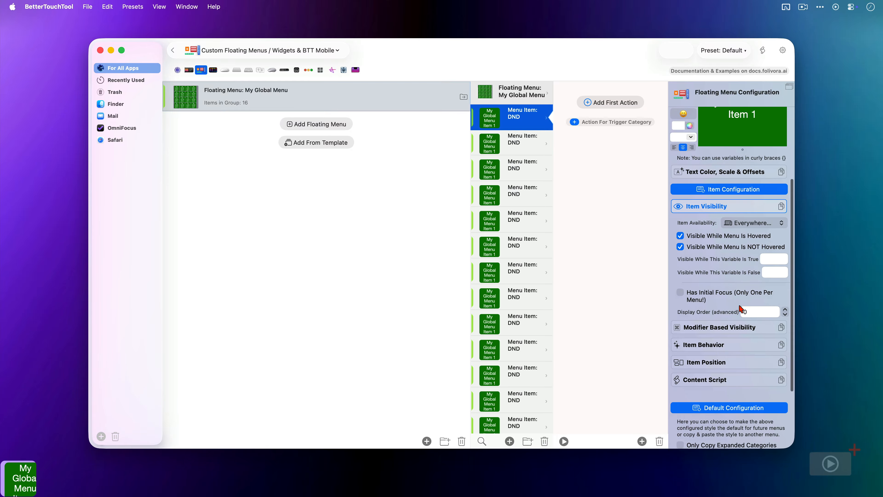
{"action": "left_click", "coordinate": [680, 247]}
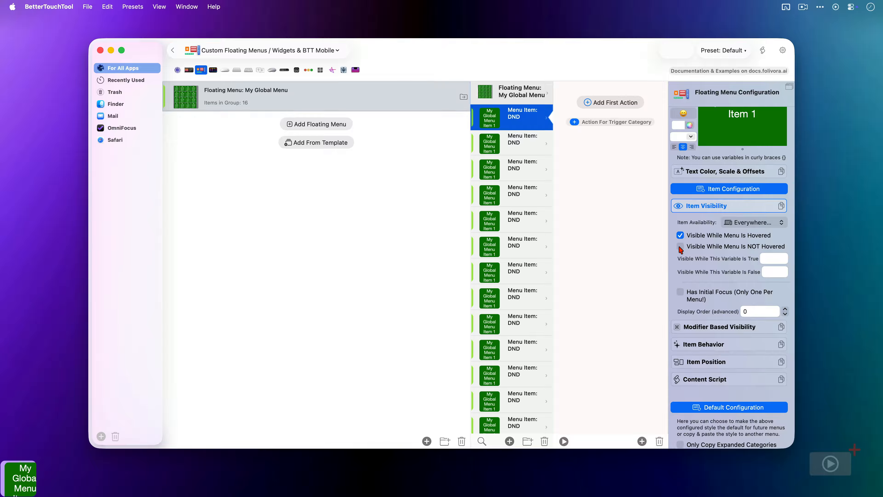
{"action": "left_click", "coordinate": [680, 247]}
Step: Select all the remaining DND duplicates together and turn off Visible While Menu Is NOT Hovered for them
{"action": "scroll", "coordinate": [538, 209], "scroll_direction": "down", "scroll_amount": 10}
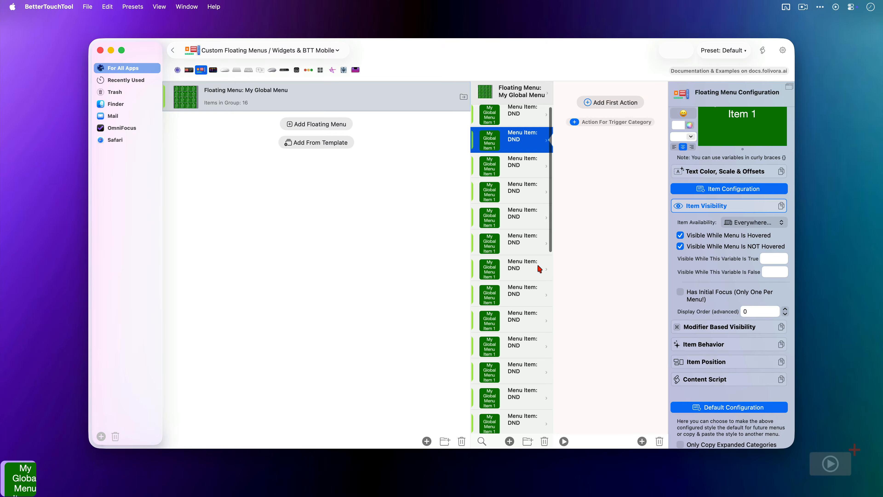
{"action": "left_click", "coordinate": [521, 308], "text": "shift"}
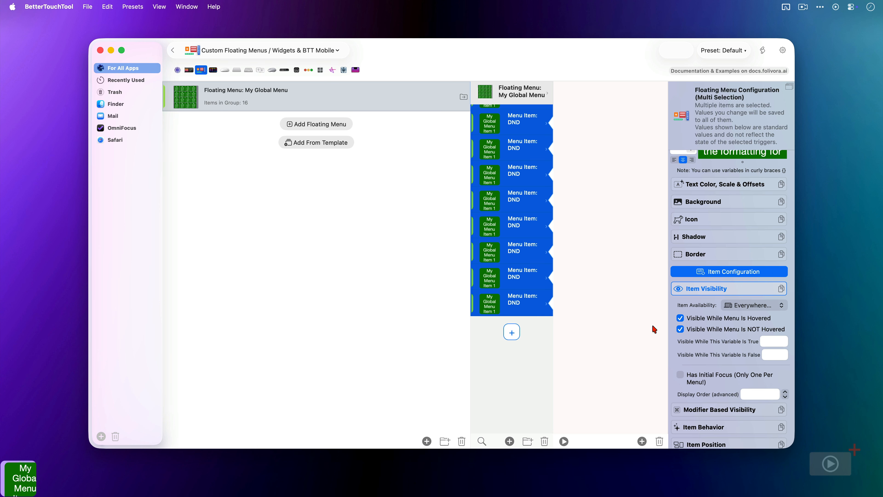
{"action": "left_click", "coordinate": [680, 329]}
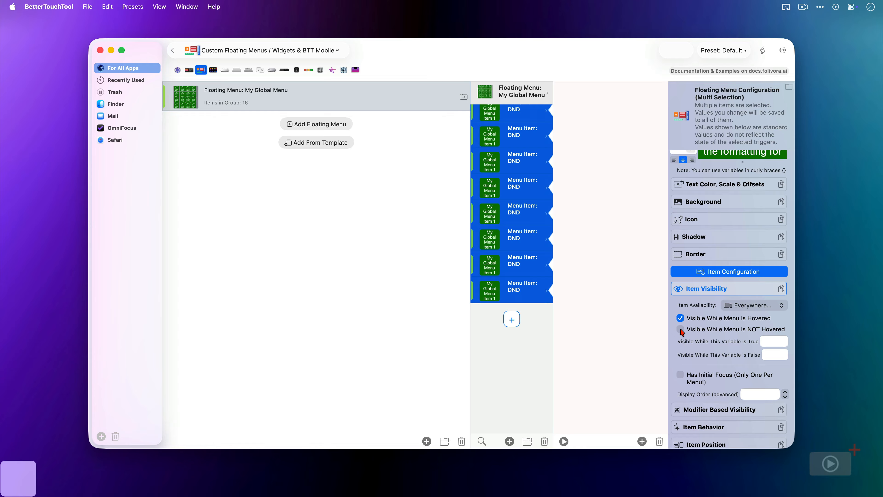
Step: Add a new standard item below the DND items and set its minimum and maximum width and height to 60
{"action": "left_click", "coordinate": [513, 319]}
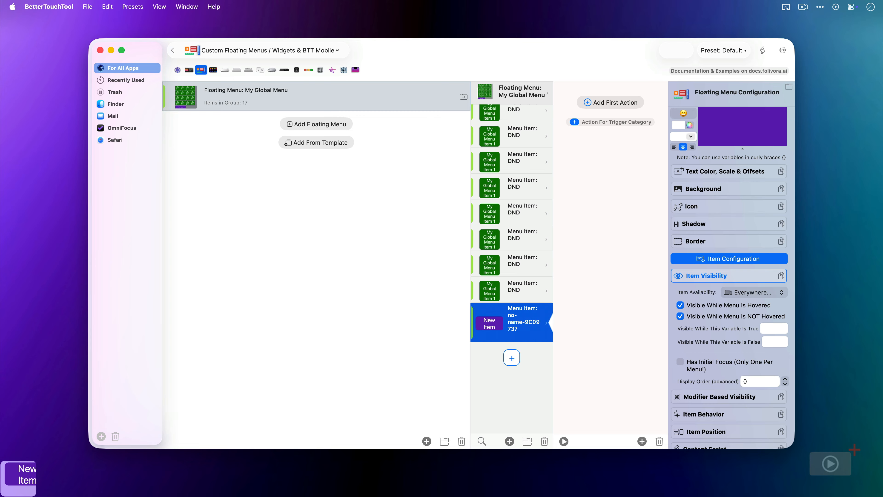
{"action": "scroll", "coordinate": [726, 259], "scroll_direction": "up", "scroll_amount": 5}
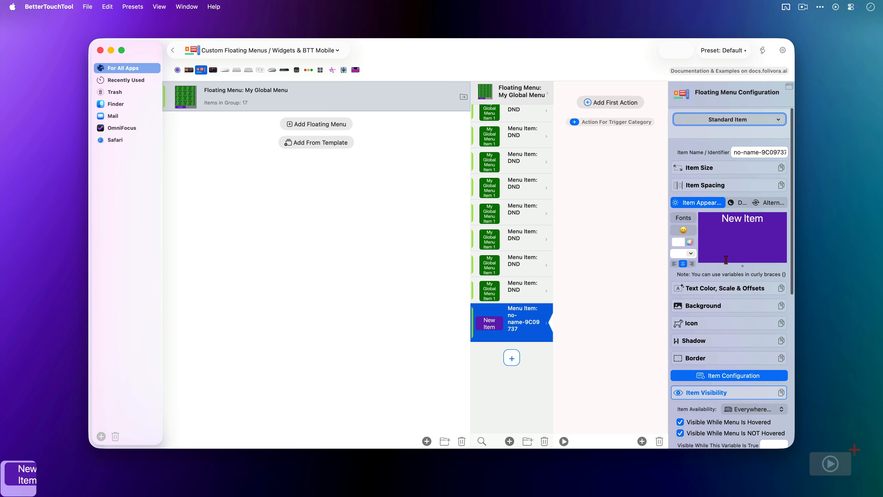
{"action": "left_click", "coordinate": [740, 165]}
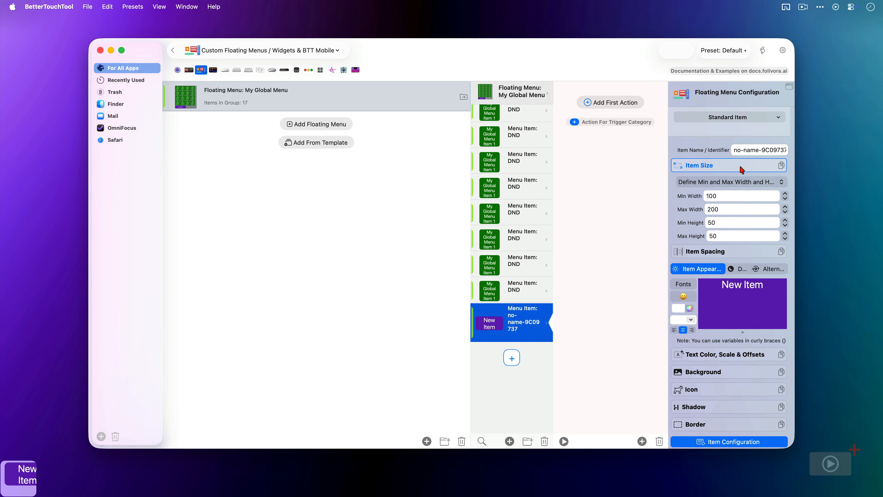
{"action": "type", "text": "60"}
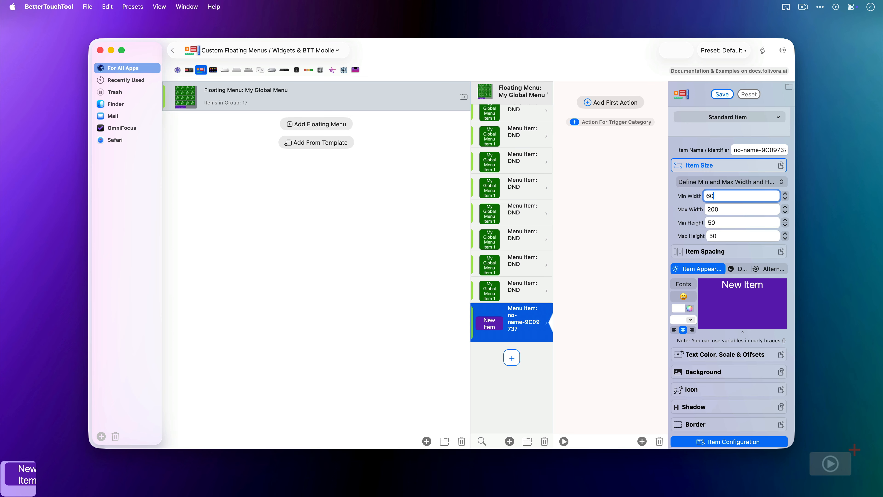
{"action": "key", "text": "Tab"}
{"action": "type", "text": "60"}
{"action": "key", "text": "Tab"}
{"action": "type", "text": "60"}
{"action": "key", "text": "Tab"}
{"action": "type", "text": "60"}
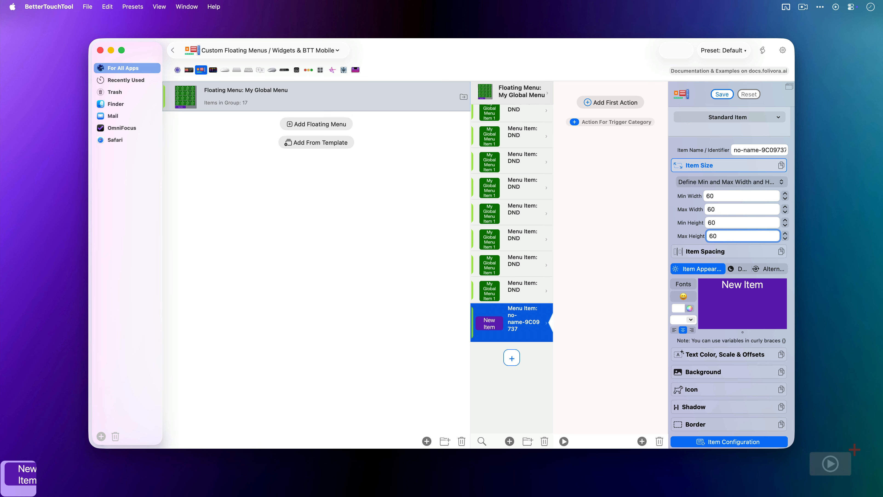
{"action": "key", "text": "Return"}
Step: Set the new item's background type to Clear Background and delete its New Item label text
{"action": "left_click", "coordinate": [741, 373]}
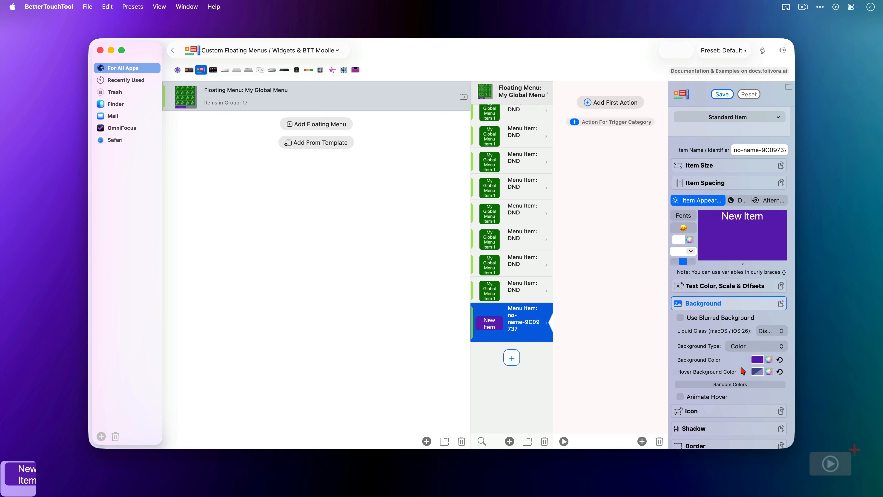
{"action": "left_click", "coordinate": [760, 349]}
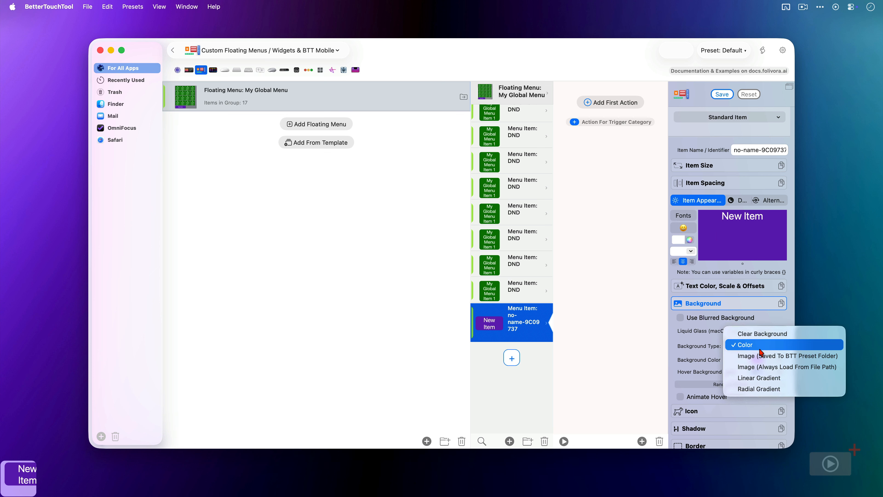
{"action": "left_click", "coordinate": [762, 337]}
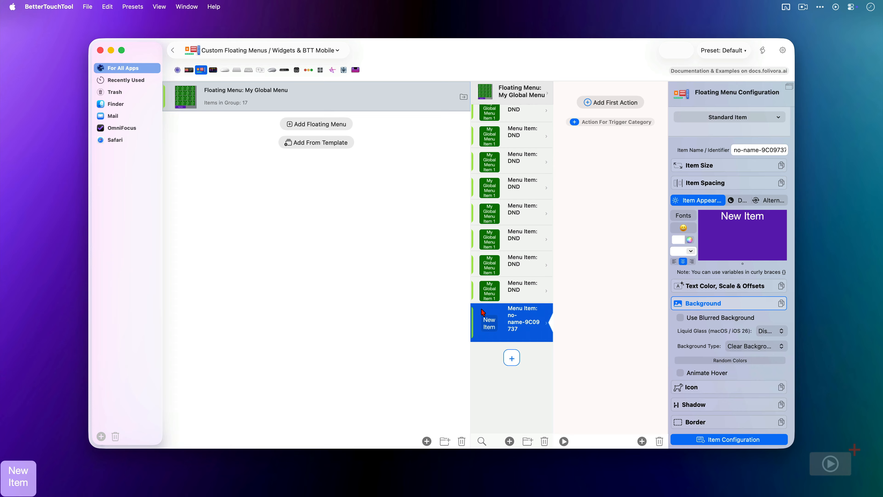
{"action": "left_click", "coordinate": [765, 219]}
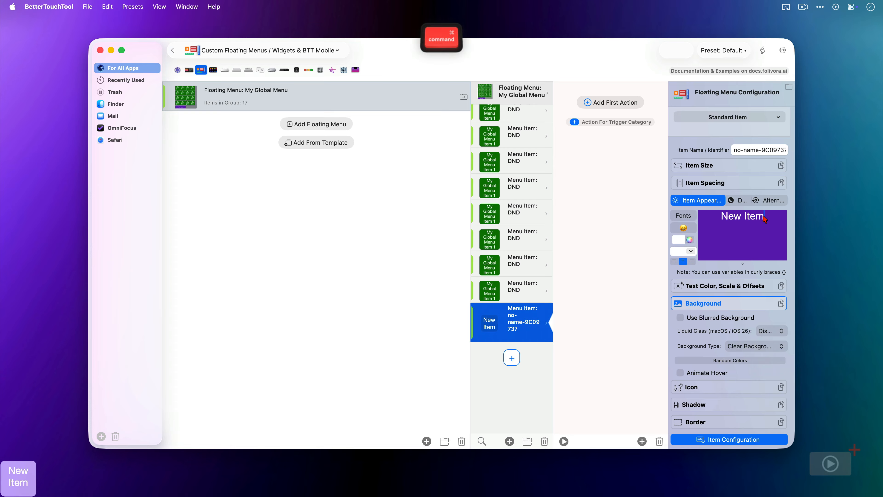
{"action": "key", "text": "super+a"}
{"action": "key", "text": "BackSpace"}
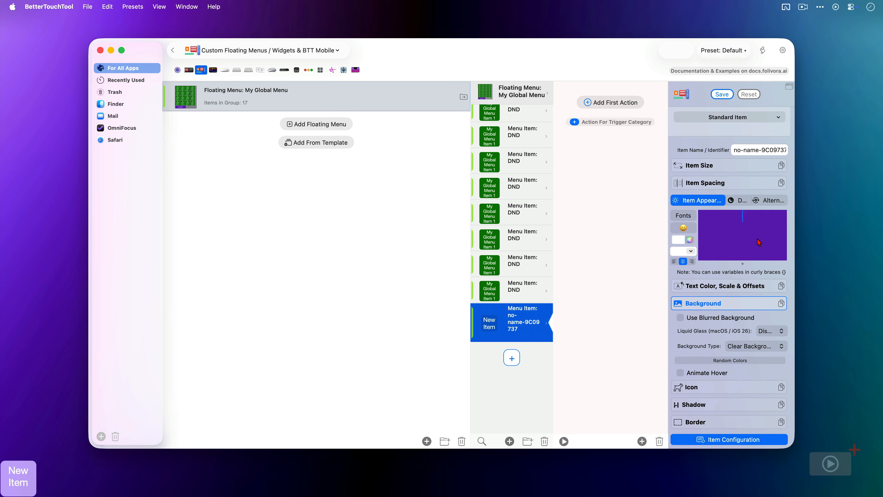
Step: Give the new item an SF Symbols icon by searching for "arrow" and choosing the filled circle with two diagonal arrows
{"action": "scroll", "coordinate": [747, 318], "scroll_direction": "down", "scroll_amount": 5}
{"action": "scroll", "coordinate": [747, 317], "scroll_direction": "down", "scroll_amount": 3}
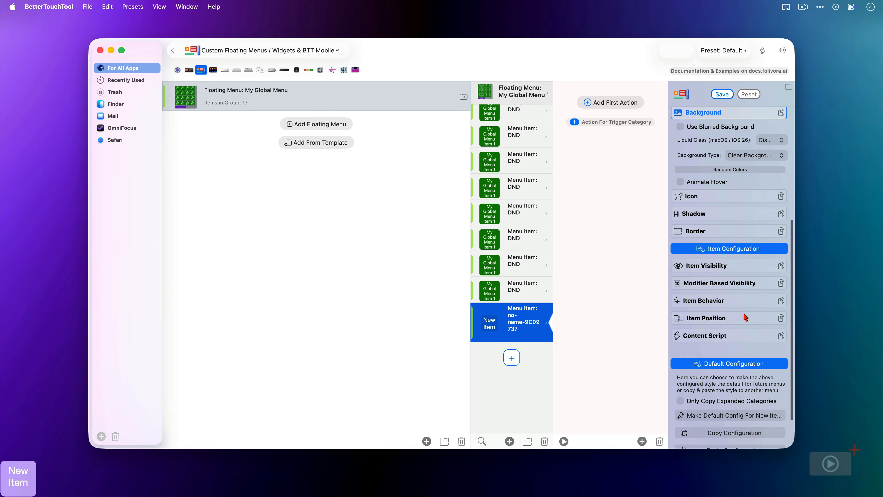
{"action": "left_click", "coordinate": [747, 192]}
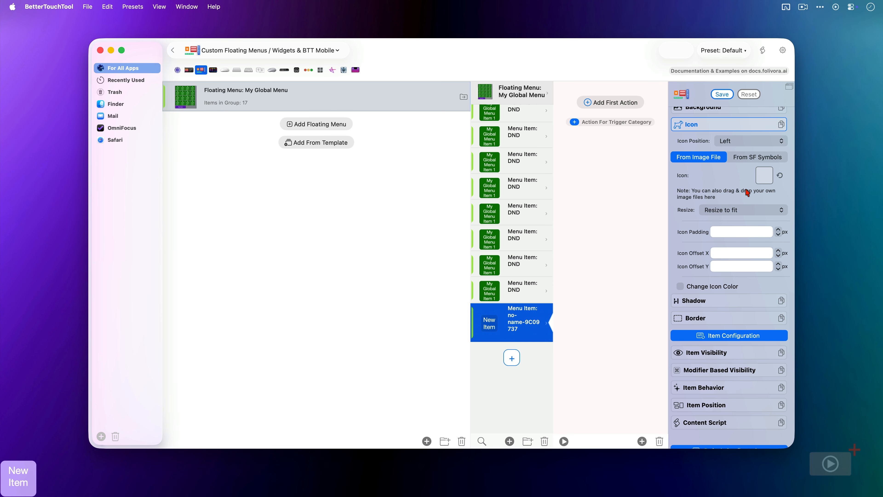
{"action": "left_click", "coordinate": [760, 158]}
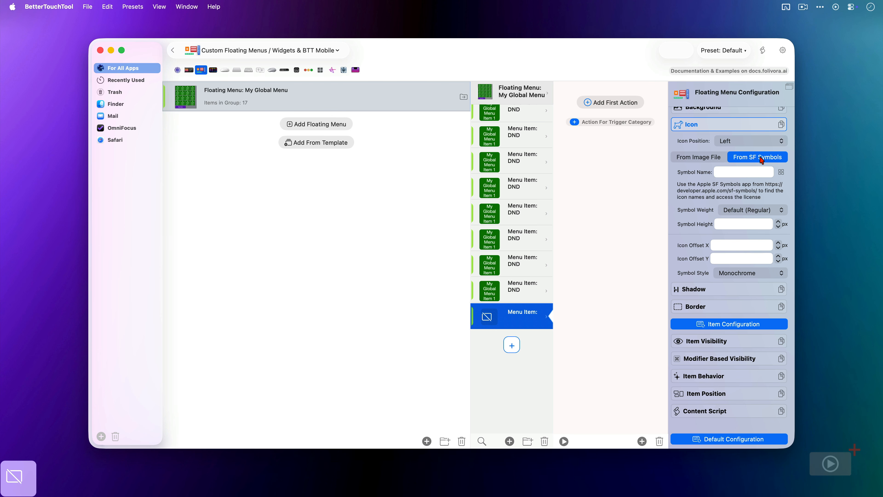
{"action": "left_click", "coordinate": [781, 172]}
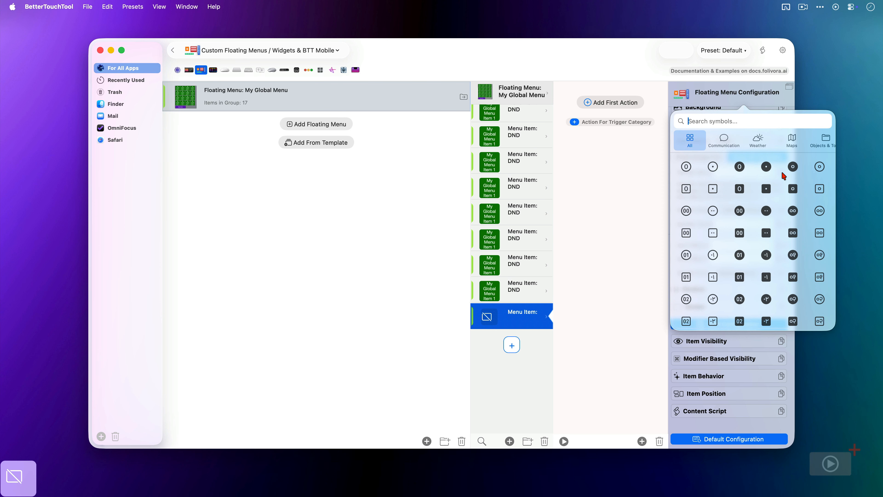
{"action": "type", "text": "arrow"}
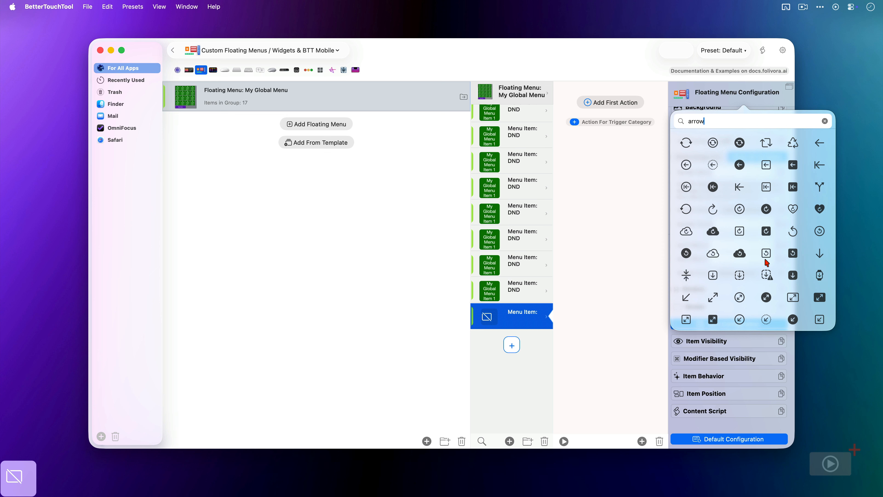
{"action": "left_click", "coordinate": [767, 297]}
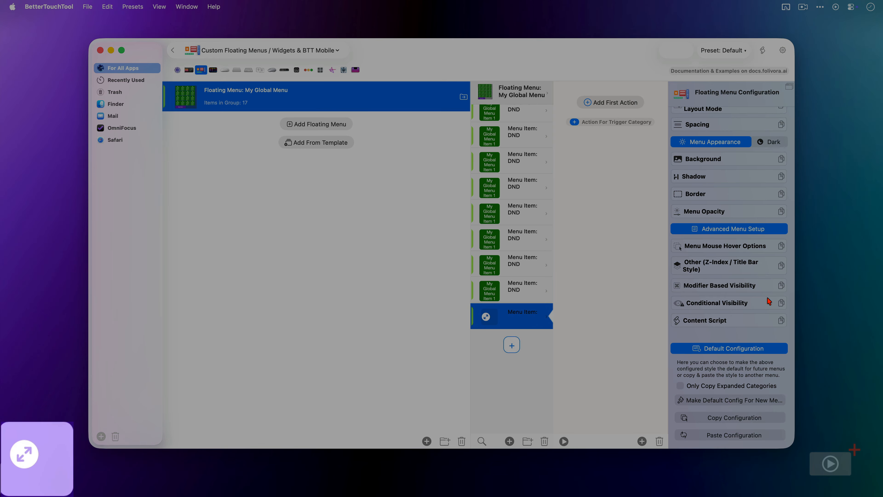
Step: Set the arrow item's icon position to Center (Icon Only) and preview the floating menu
{"action": "scroll", "coordinate": [769, 301], "scroll_direction": "up", "scroll_amount": 6}
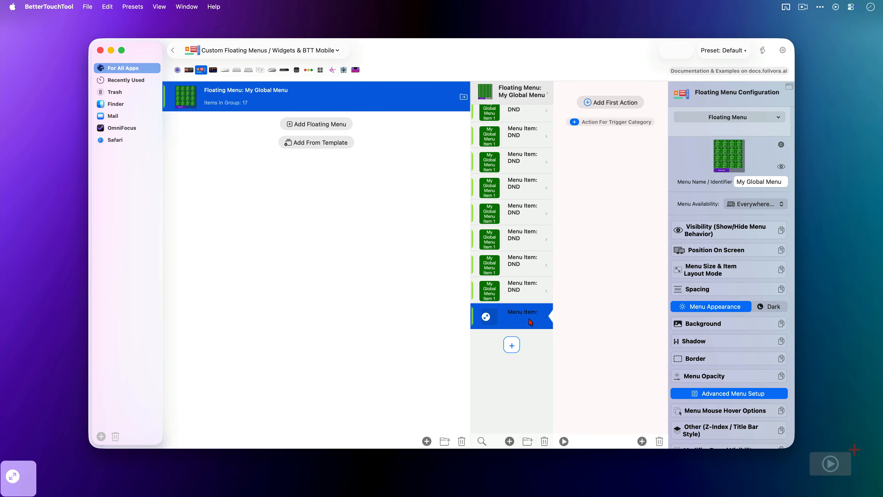
{"action": "left_click", "coordinate": [517, 324]}
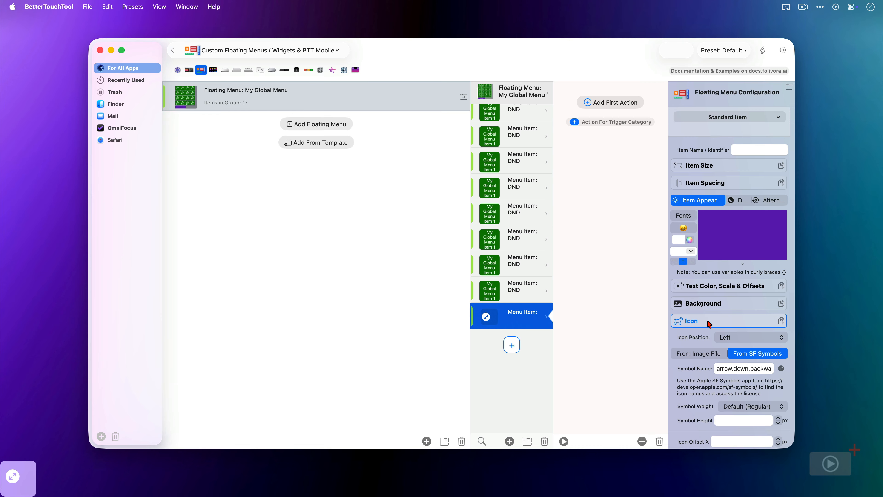
{"action": "scroll", "coordinate": [706, 322], "scroll_direction": "down", "scroll_amount": 5}
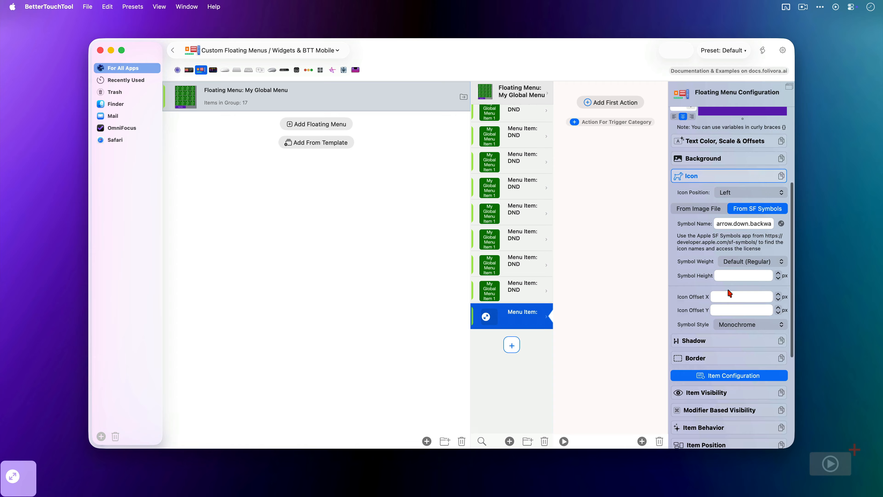
{"action": "left_click", "coordinate": [769, 193]}
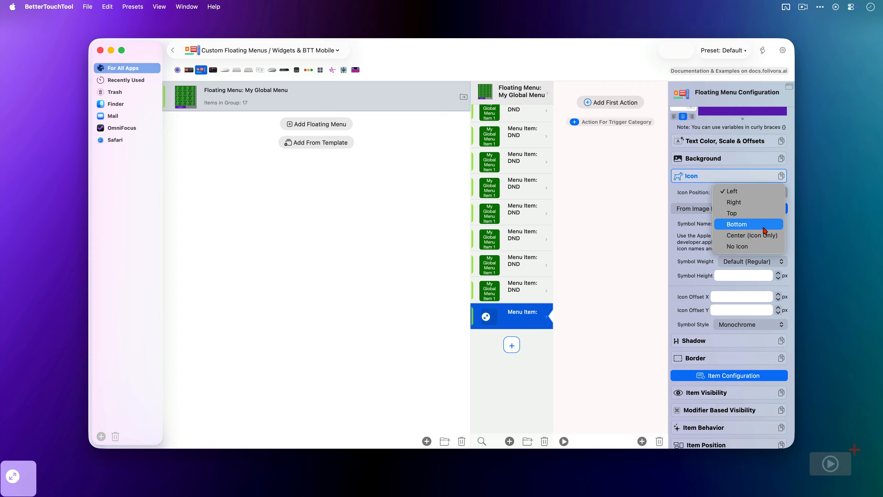
{"action": "left_click", "coordinate": [764, 235]}
{"action": "scroll", "coordinate": [763, 235], "scroll_direction": "up", "scroll_amount": 4}
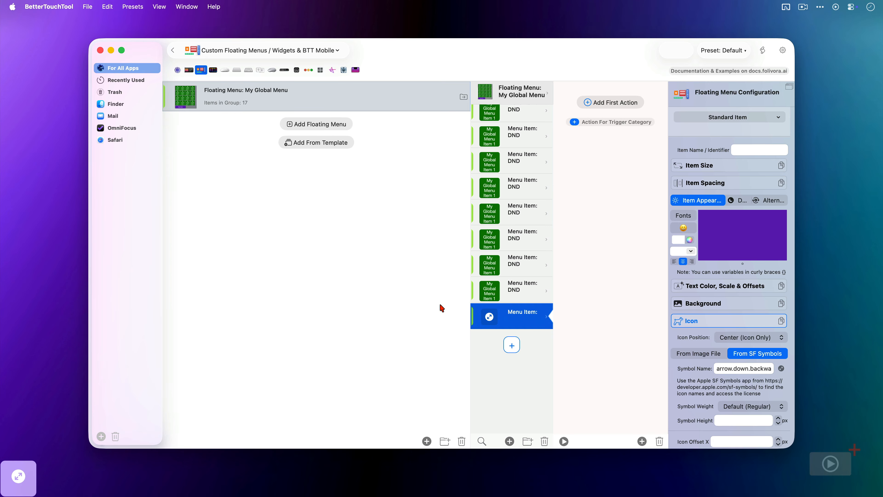
{"action": "mouse_move", "coordinate": [30, 475]}
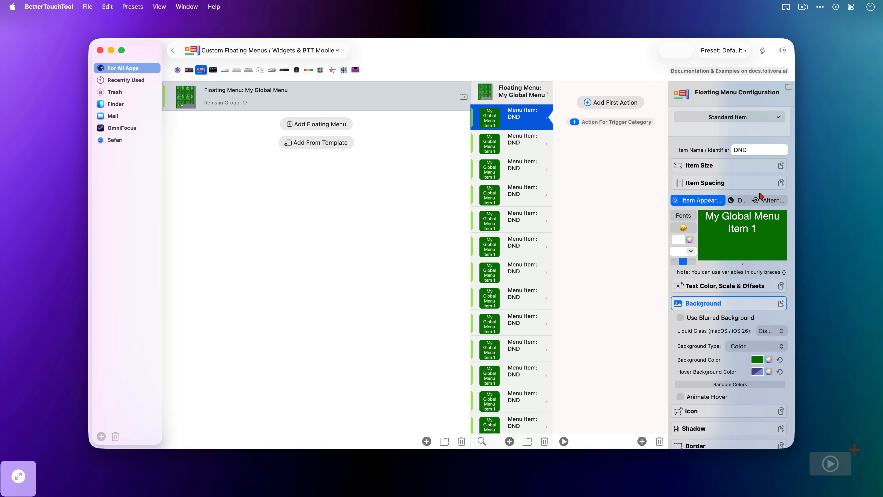
Step: Replace the first DND item's label text with "DND" and save the change
{"action": "double_click", "coordinate": [746, 228]}
{"action": "key", "text": "super+a"}
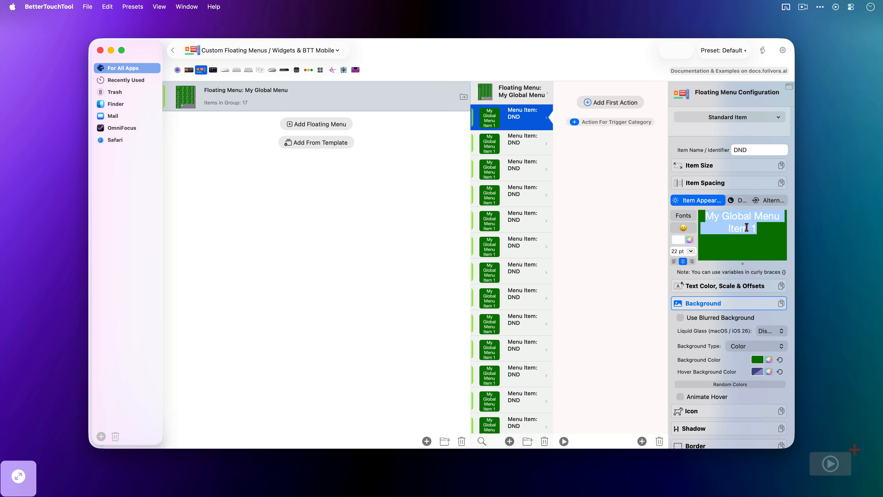
{"action": "type", "text": "DND"}
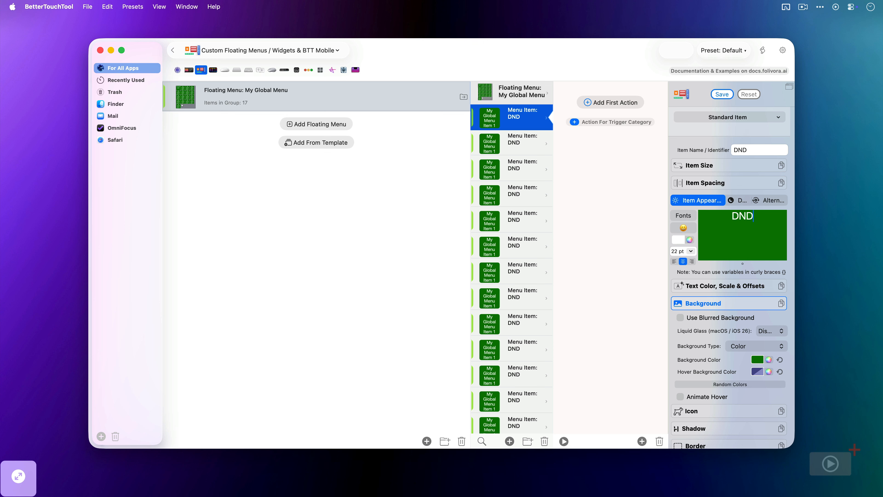
{"action": "left_click", "coordinate": [722, 95]}
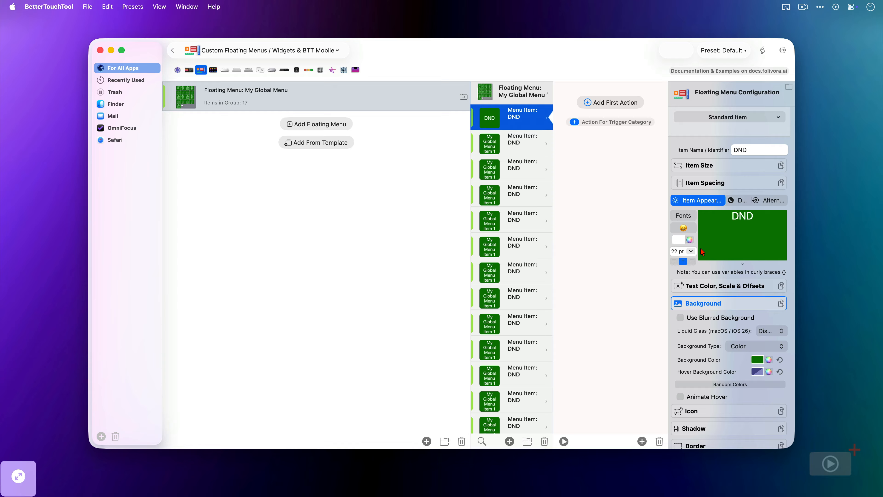
Step: Change the first DND item's background color to light blue and save the change
{"action": "left_click", "coordinate": [754, 292]}
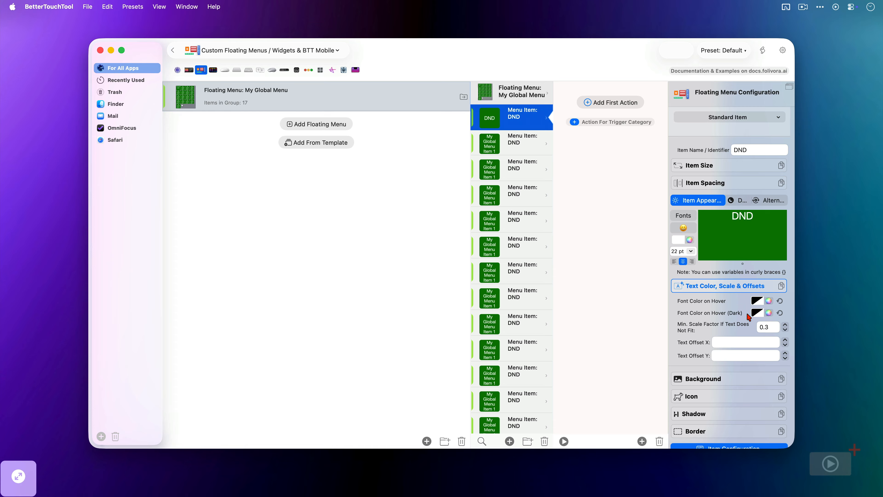
{"action": "left_click", "coordinate": [749, 291]}
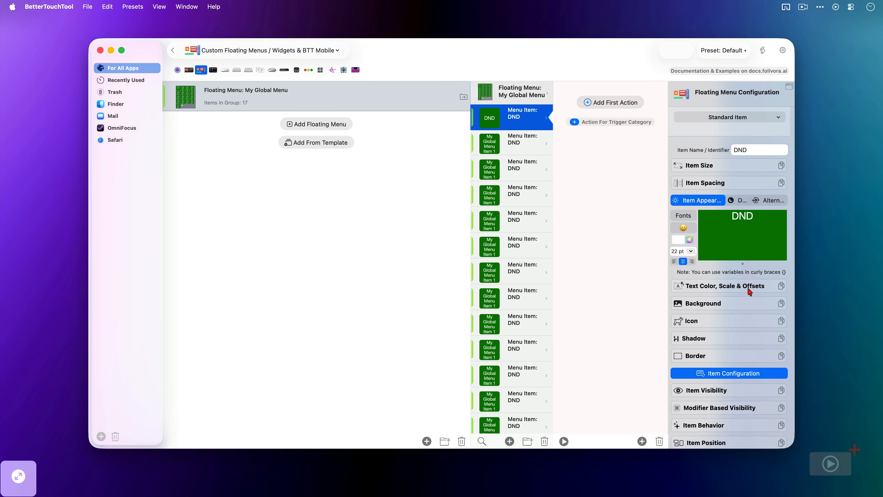
{"action": "left_click", "coordinate": [736, 308]}
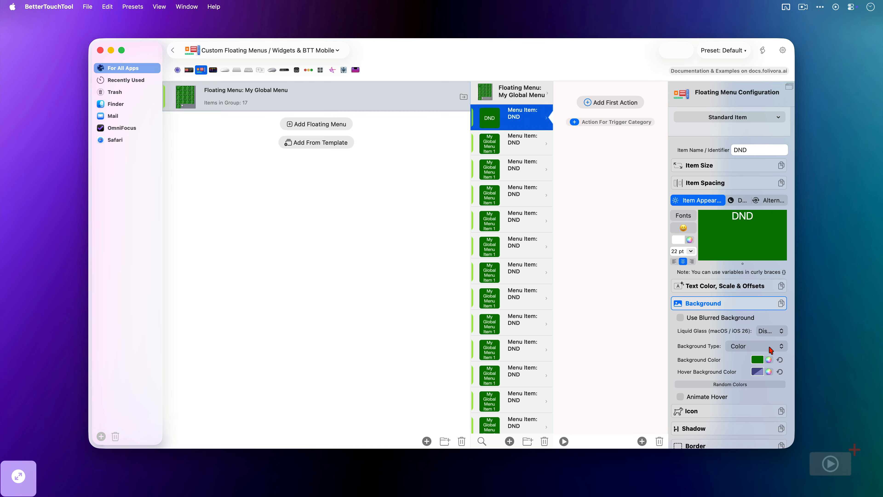
{"action": "left_click", "coordinate": [761, 362]}
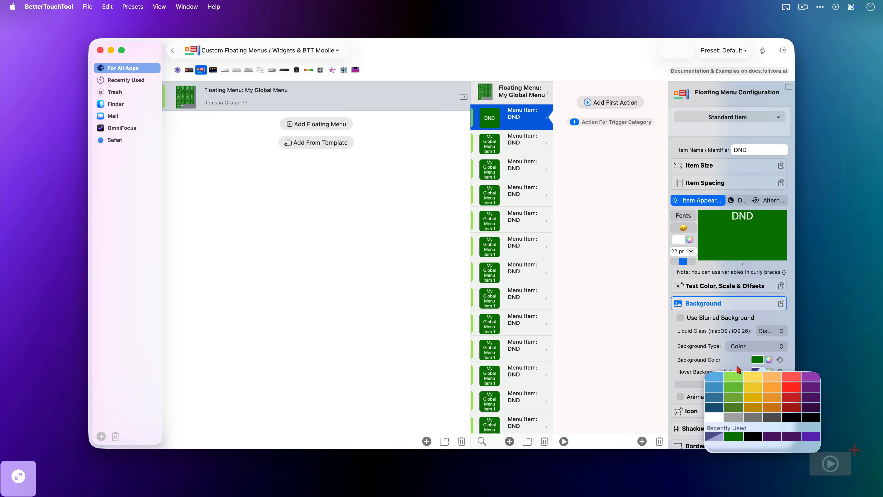
{"action": "left_click", "coordinate": [718, 380]}
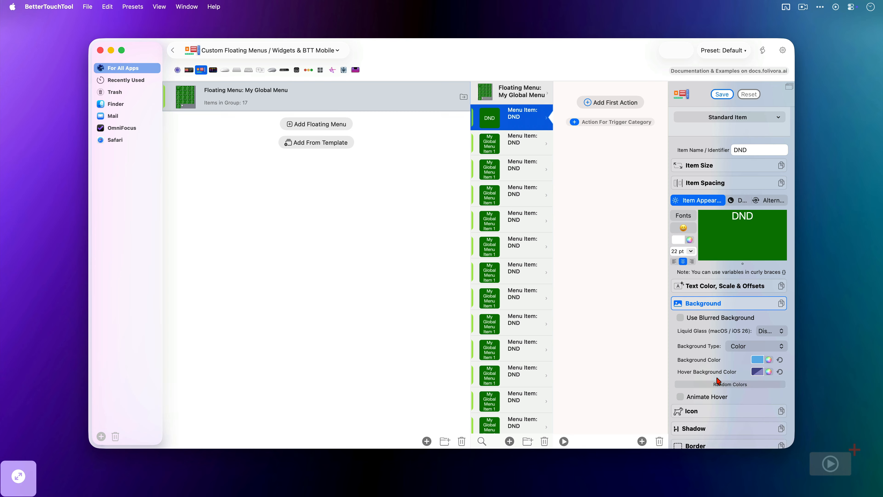
{"action": "left_click", "coordinate": [722, 95]}
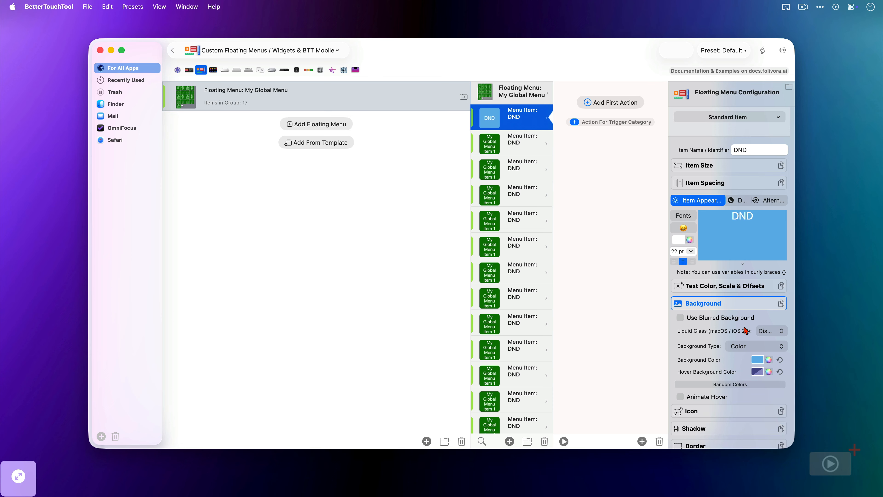
Step: Set the first DND item's hover background color to light red, save it and preview the floating menu
{"action": "left_click", "coordinate": [758, 371]}
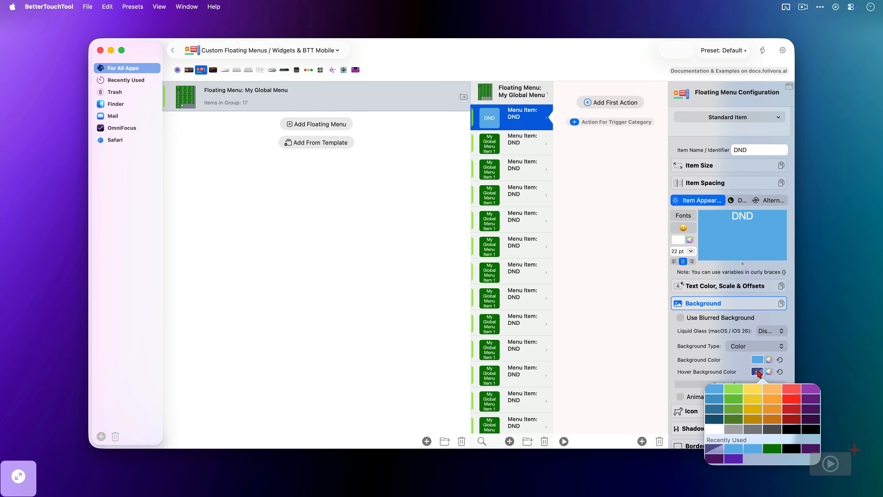
{"action": "left_click", "coordinate": [793, 389]}
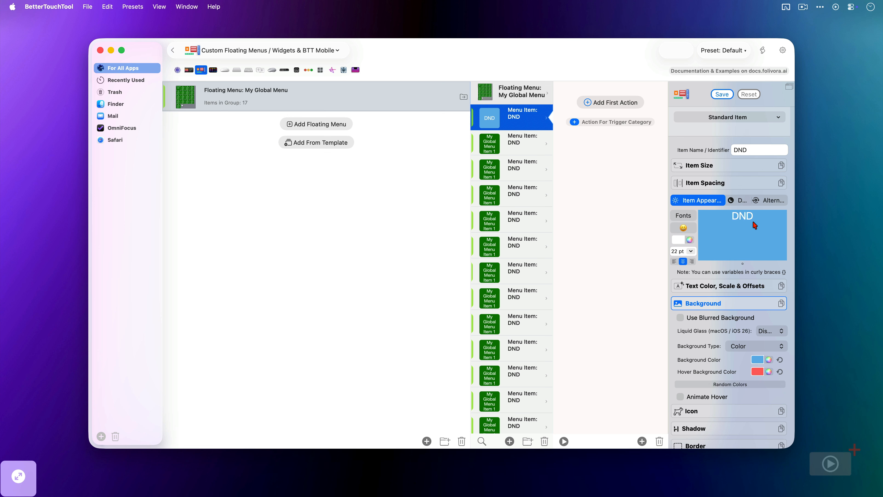
{"action": "left_click", "coordinate": [722, 95]}
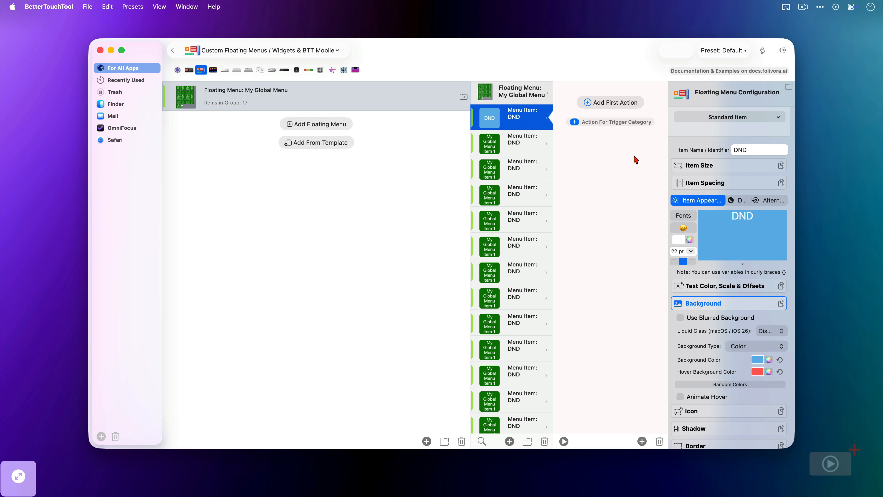
{"action": "mouse_move", "coordinate": [13, 481]}
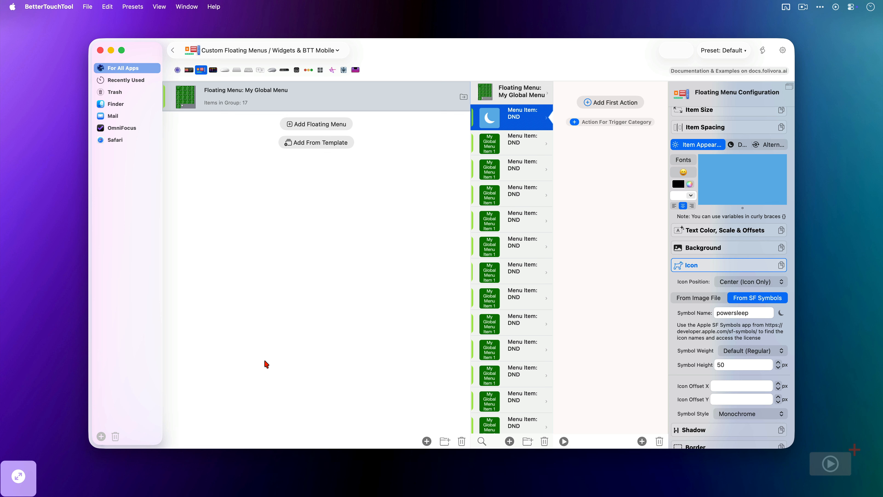
Step: Assign the Toggle Do Not Disturb On/Off action to the first DND menu item
{"action": "left_click", "coordinate": [611, 103]}
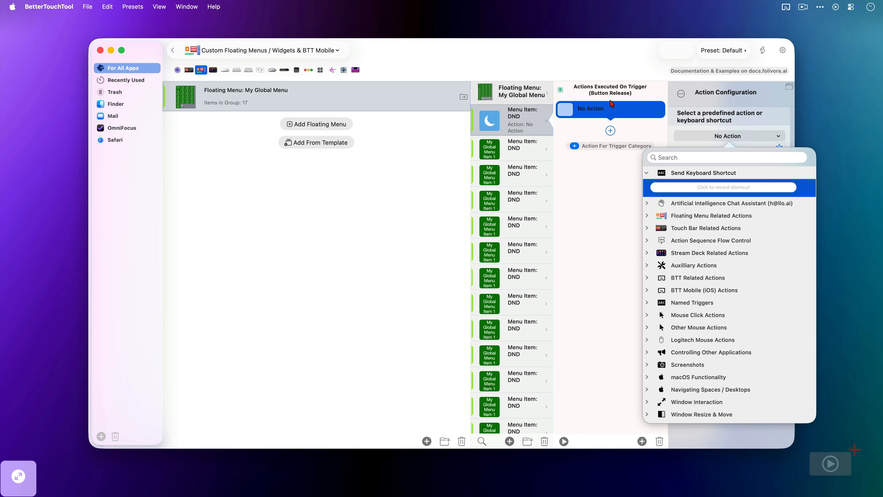
{"action": "left_click", "coordinate": [692, 160]}
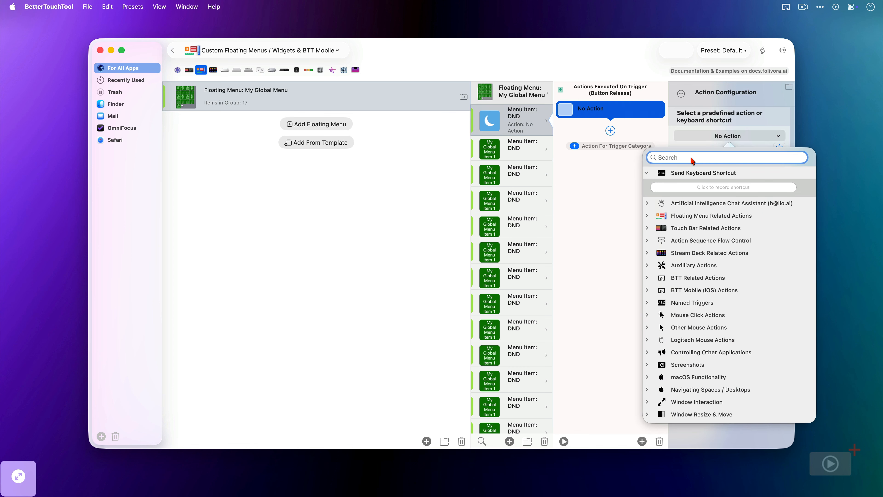
{"action": "type", "text": "do not disturb"}
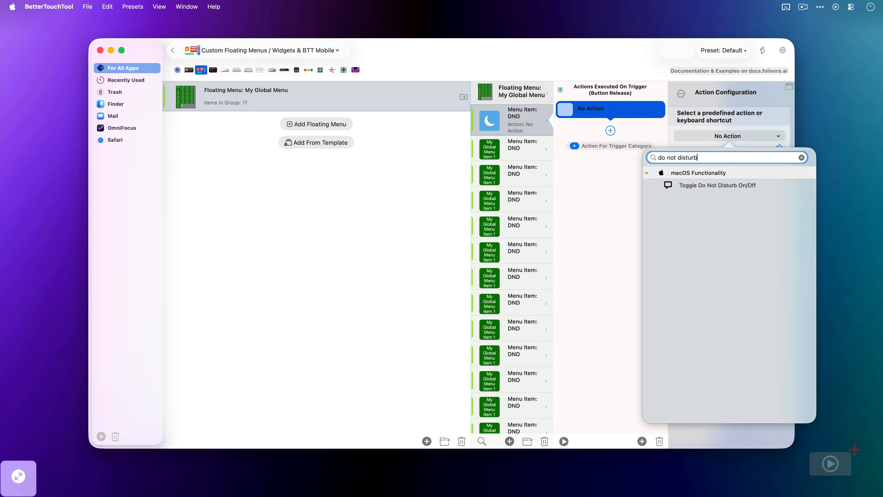
{"action": "left_click", "coordinate": [711, 184]}
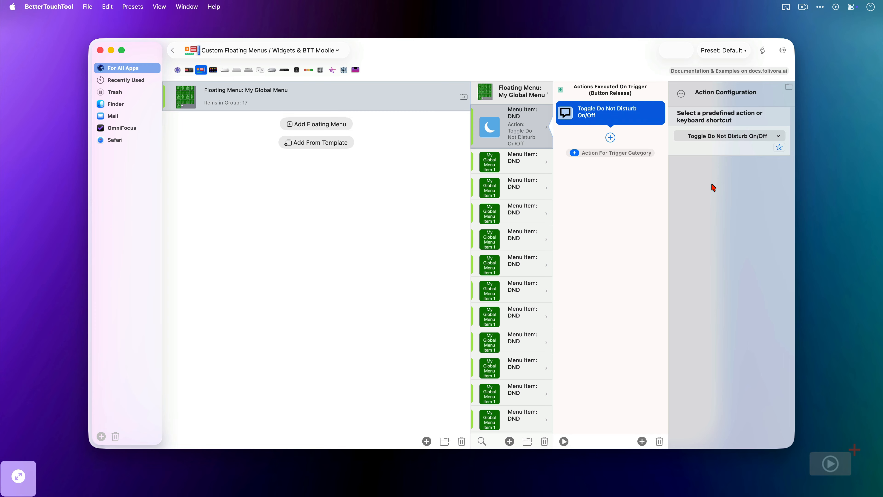
Step: Test the moon item in the expanded floating menu by toggling Do Not Disturb on and back off
{"action": "mouse_move", "coordinate": [31, 467]}
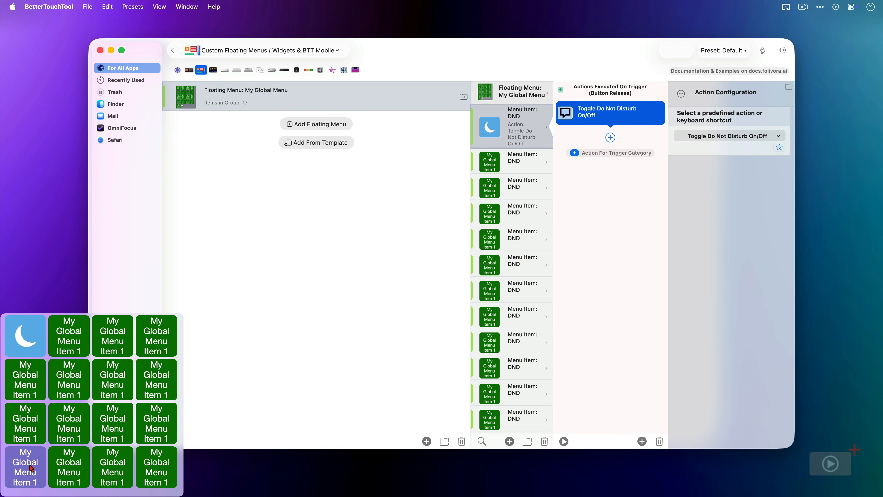
{"action": "left_click", "coordinate": [37, 338]}
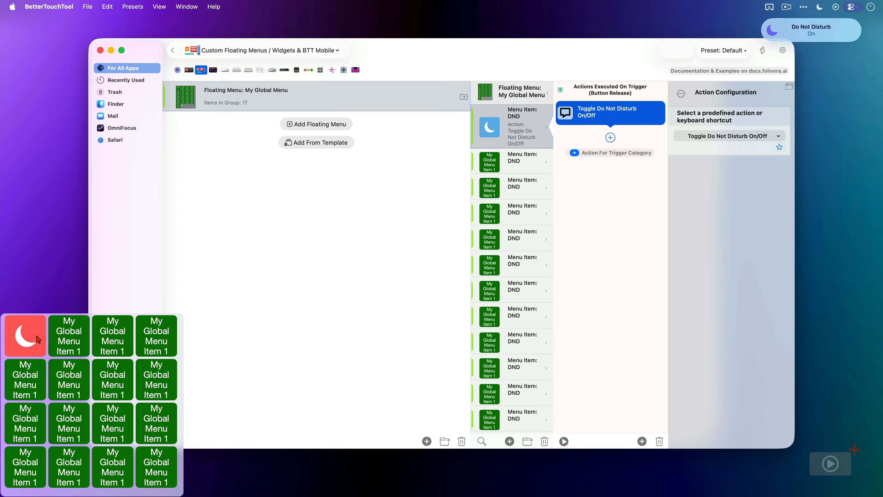
{"action": "left_click", "coordinate": [37, 338]}
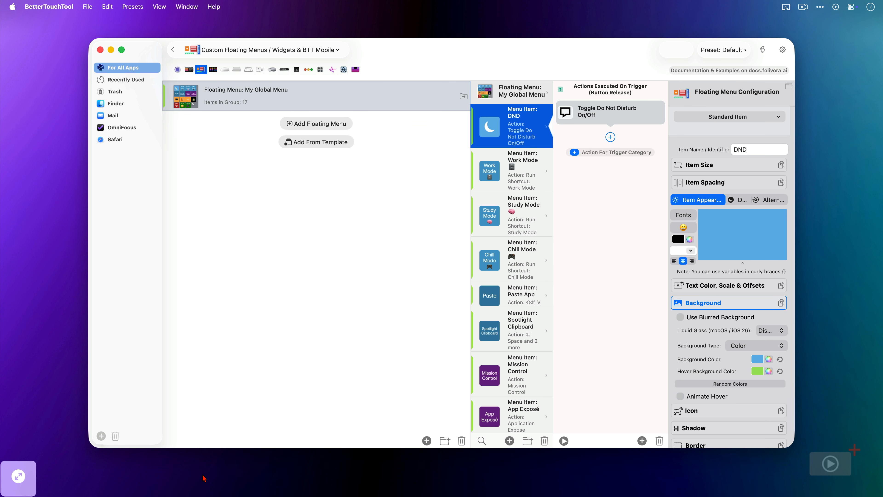
Step: Test the floating menu's Spotlight Clipboard and Paste items, dismissing each clipboard view
{"action": "mouse_move", "coordinate": [18, 475]}
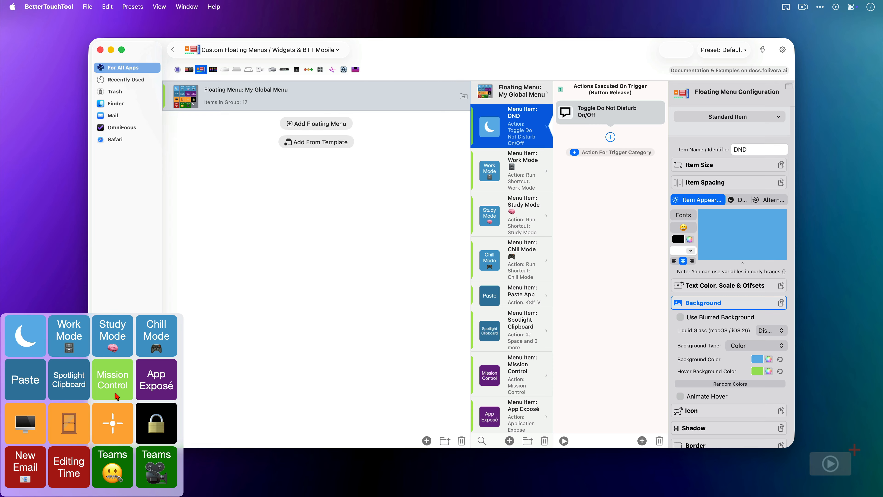
{"action": "left_click", "coordinate": [73, 388]}
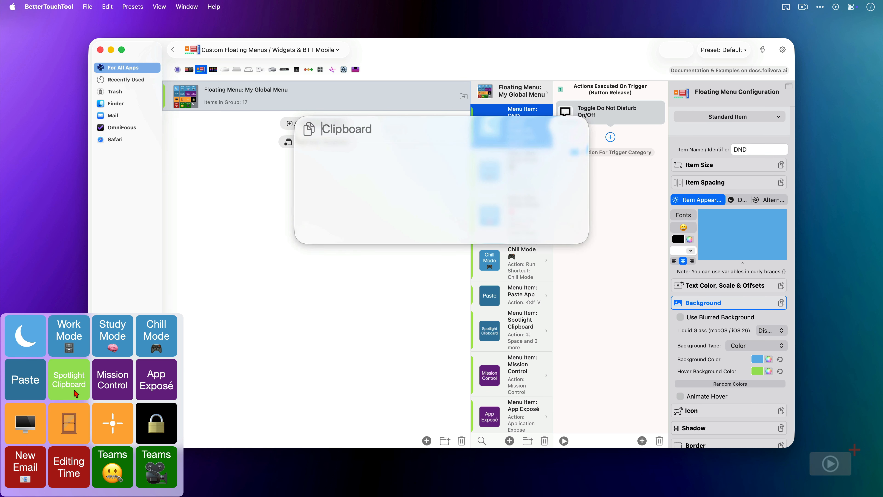
{"action": "key", "text": "Escape"}
{"action": "key", "text": "Escape"}
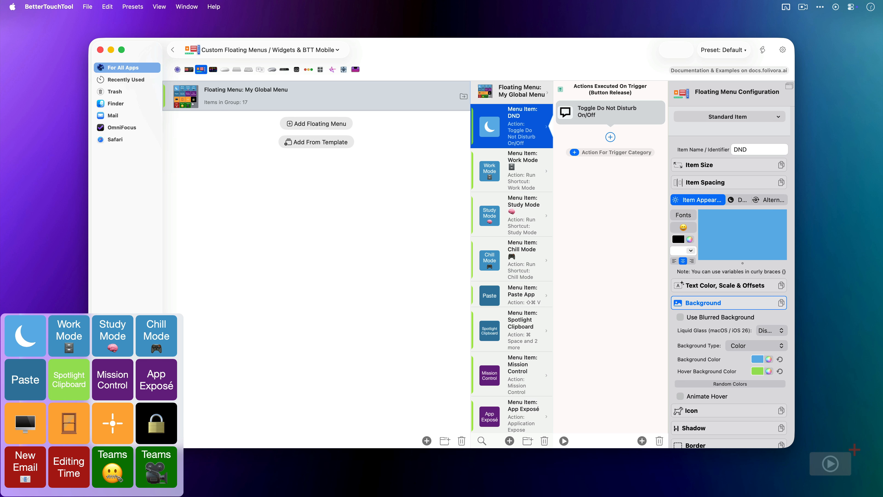
{"action": "left_click", "coordinate": [27, 390]}
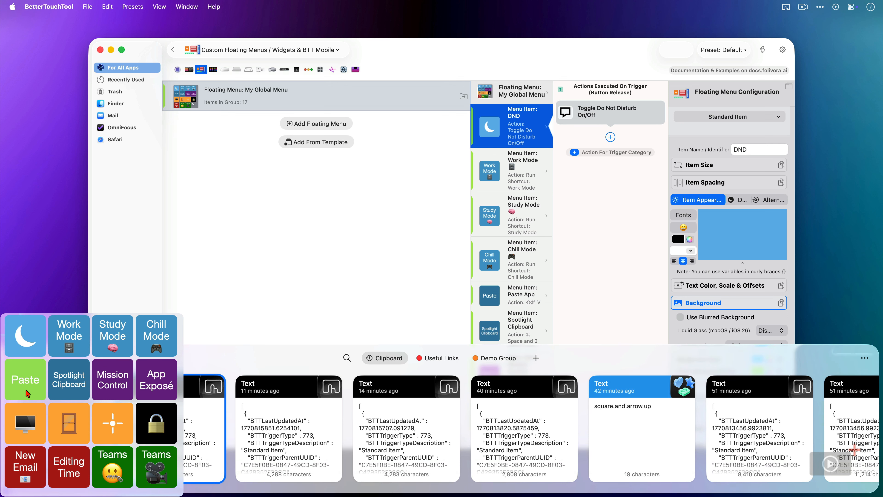
{"action": "key", "text": "Escape"}
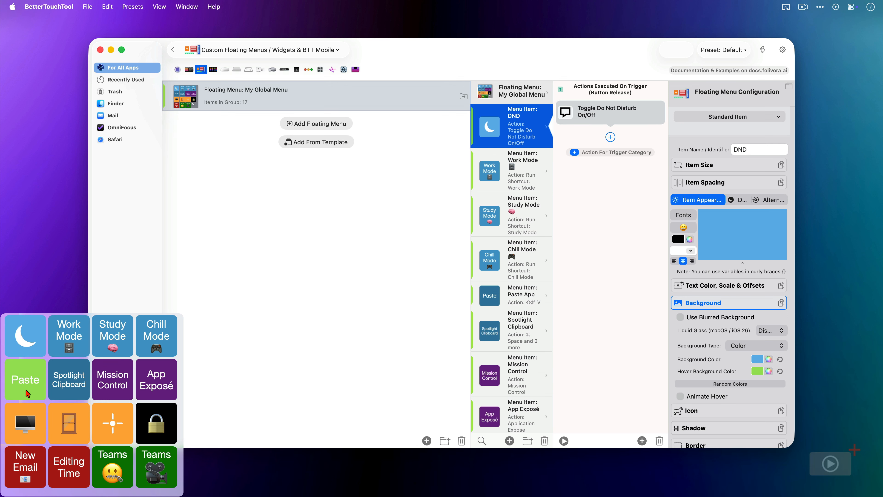
Step: Capture a full-screen screenshot and a screenshot of the BetterTouchTool window using the floating menu's monitor and window items
{"action": "left_click", "coordinate": [27, 432]}
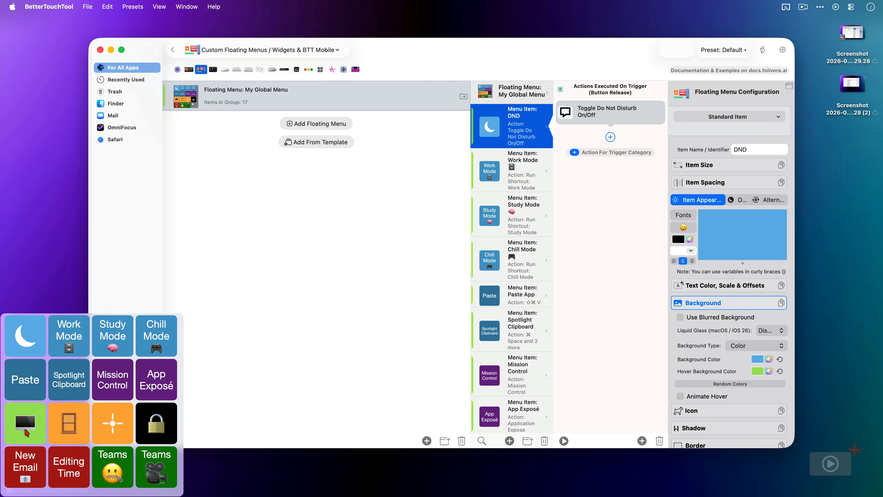
{"action": "left_click", "coordinate": [76, 433]}
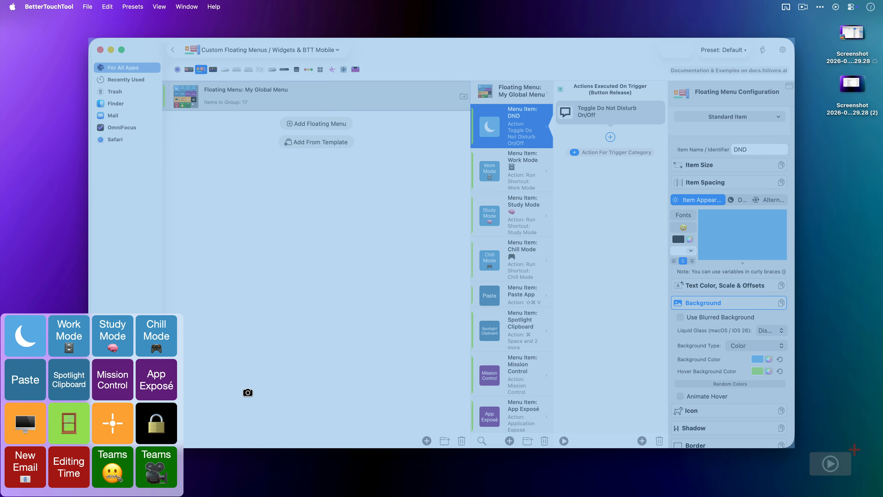
{"action": "left_click", "coordinate": [247, 392]}
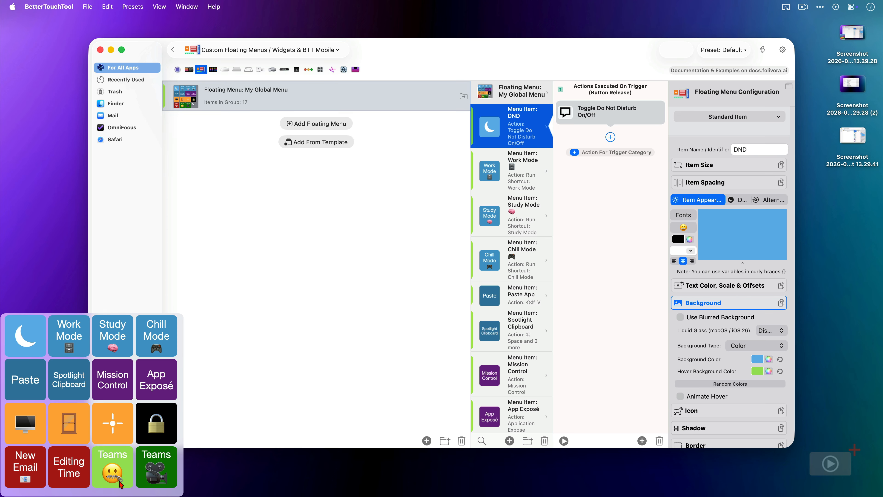
Step: Test the floating menu's New Email item, hide Mail, and run the Editing Time item
{"action": "left_click", "coordinate": [32, 480]}
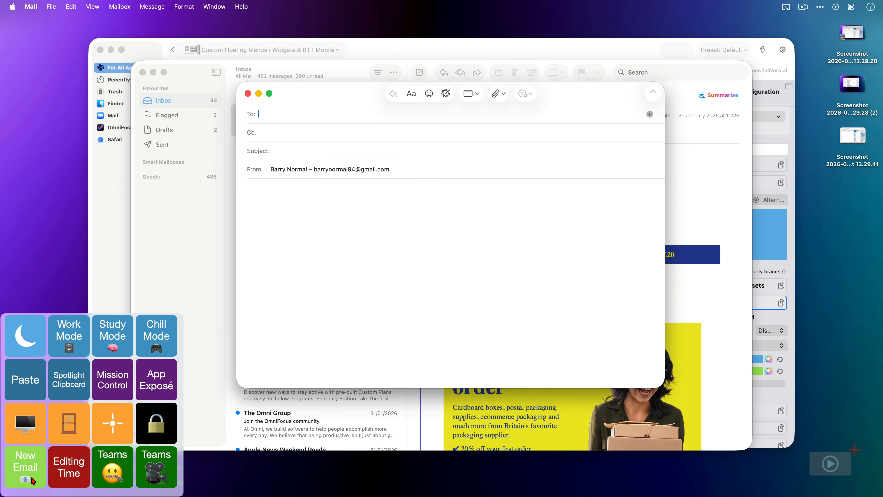
{"action": "key", "text": "super+h"}
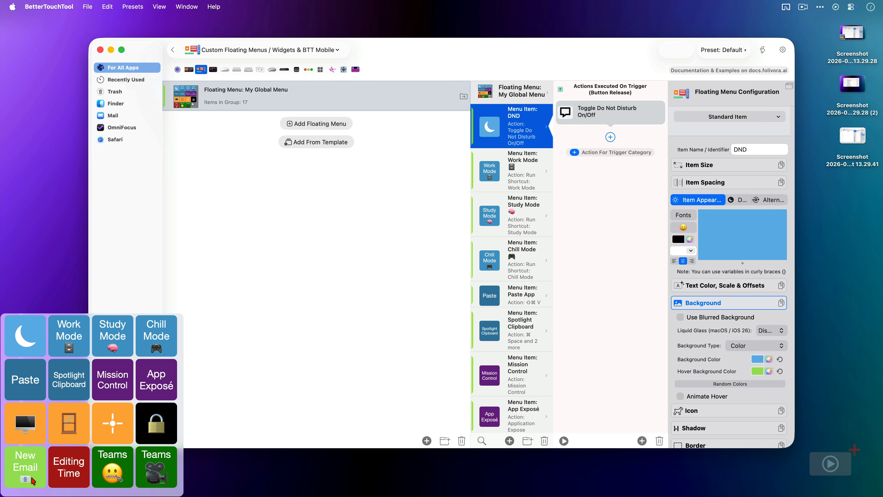
{"action": "left_click", "coordinate": [76, 480]}
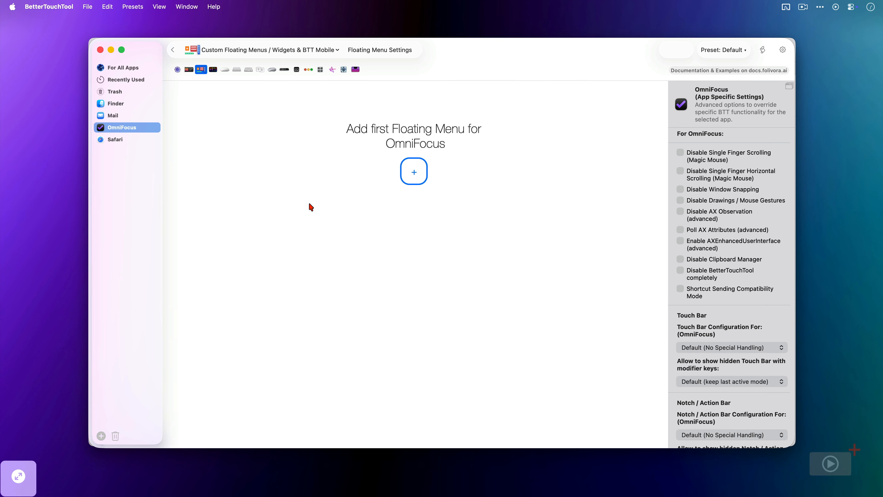
Step: Create an OmniFocus-specific floating menu named "Omnifocus Only" from the Context Menu Style With Submenus template
{"action": "left_click", "coordinate": [413, 172]}
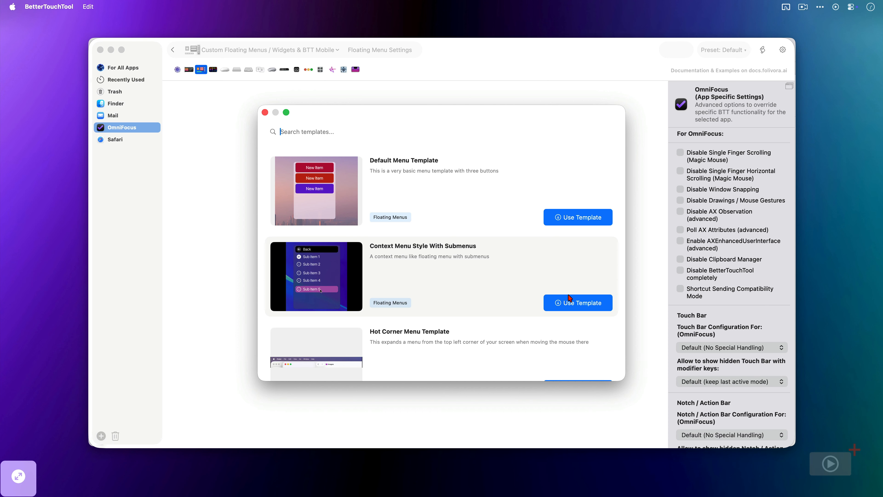
{"action": "left_click", "coordinate": [575, 303]}
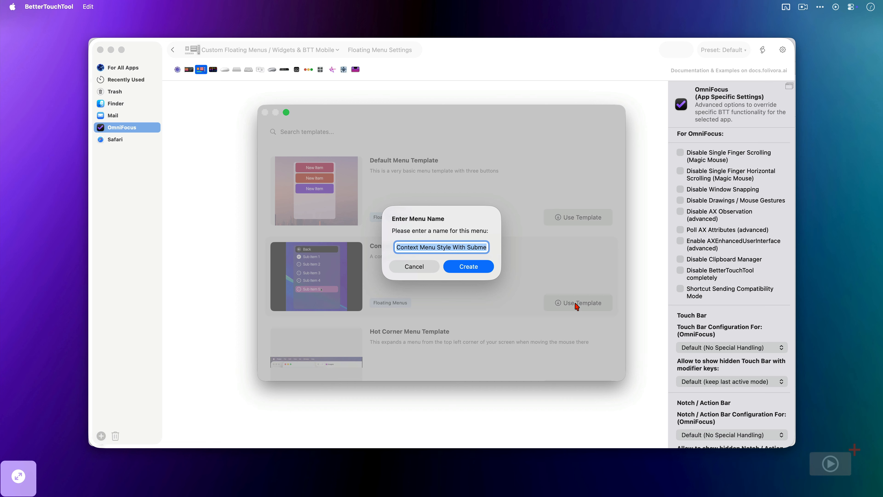
{"action": "type", "text": "Omnifoc"}
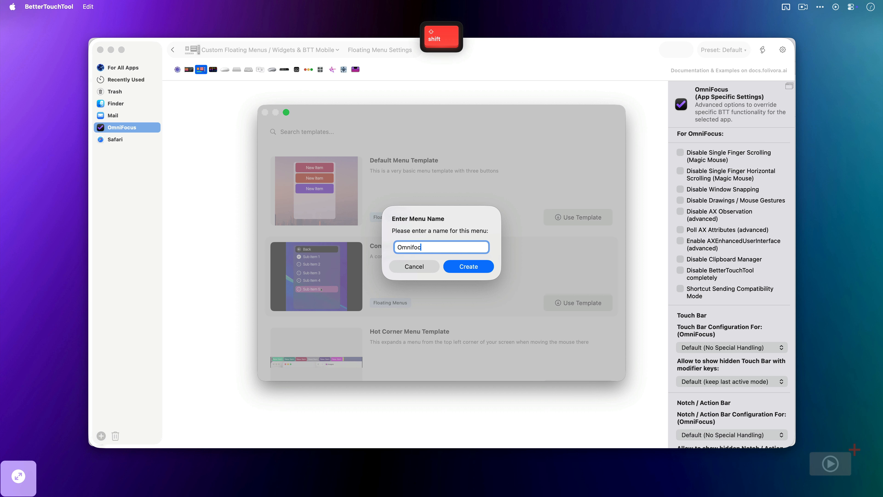
{"action": "type", "text": "us Only"}
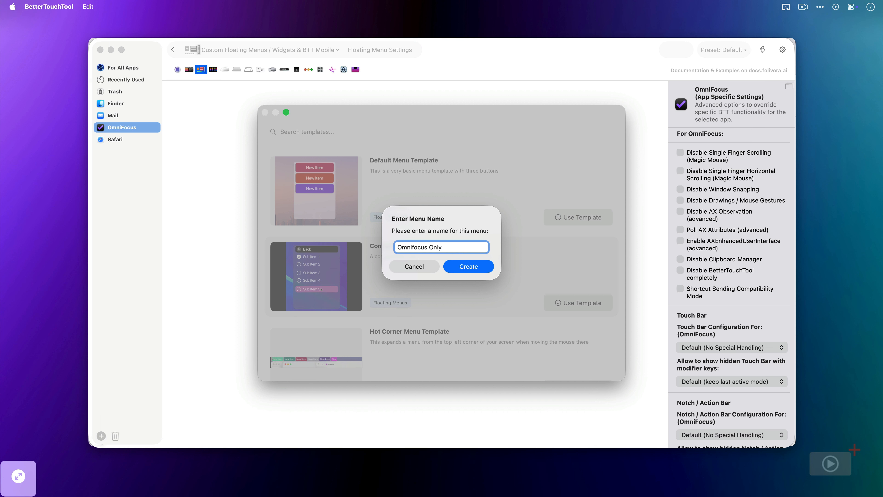
{"action": "key", "text": "Return"}
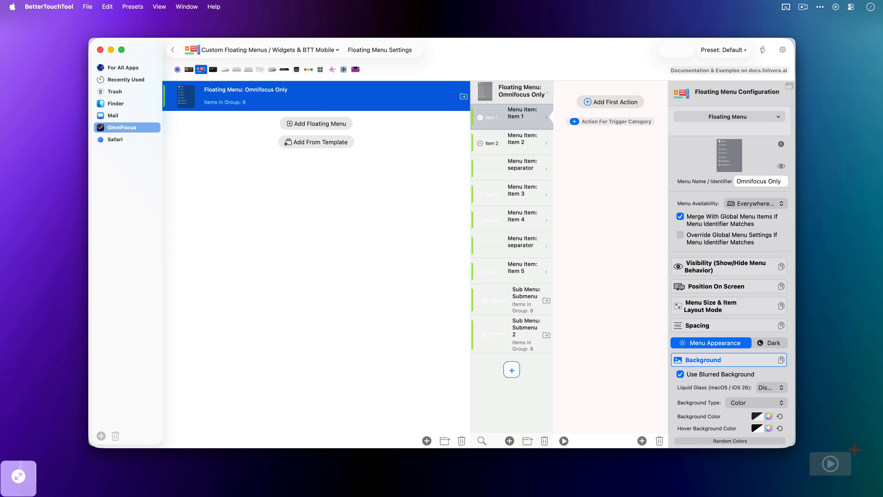
Step: Switch to OmniFocus to preview its floating menu, and return to BetterTouchTool
{"action": "key", "text": "super+Tab"}
{"action": "key", "text": "super+Tab"}
{"action": "key", "text": "super+Tab"}
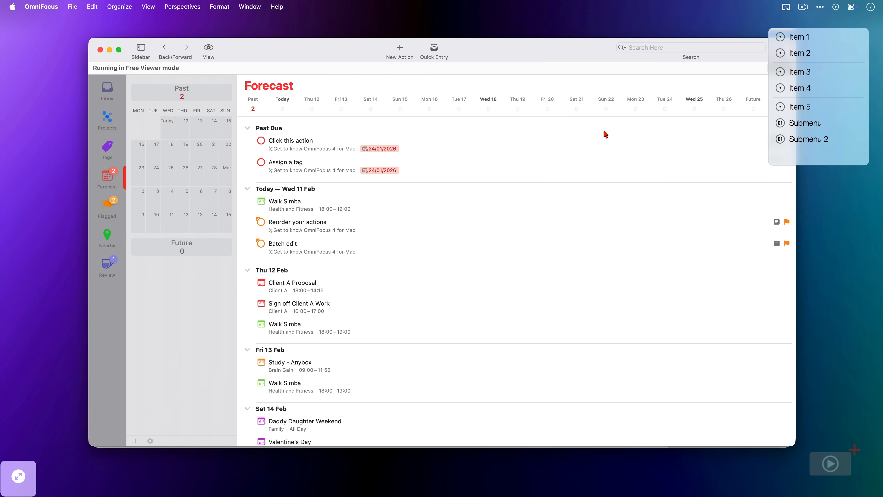
{"action": "key", "text": "super+Tab"}
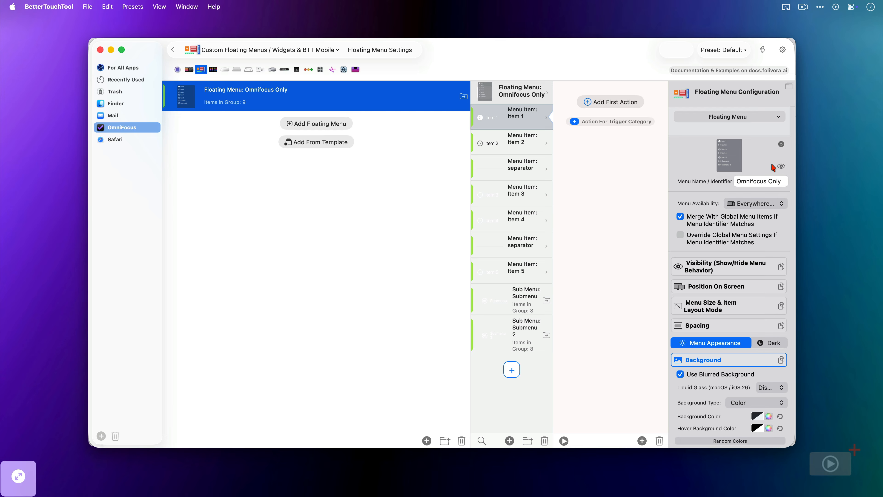
Step: Position the Omnifocus Only menu's Center at the Mouse Position
{"action": "left_click", "coordinate": [732, 290]}
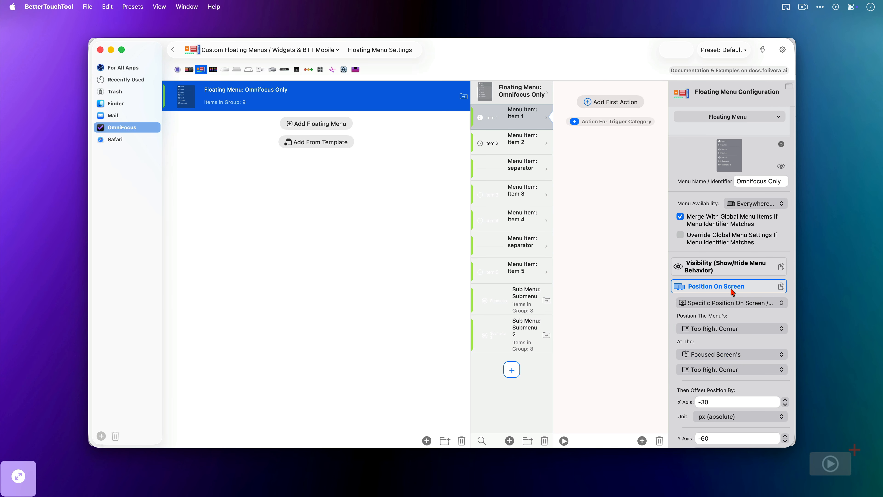
{"action": "scroll", "coordinate": [732, 291], "scroll_direction": "down", "scroll_amount": 10}
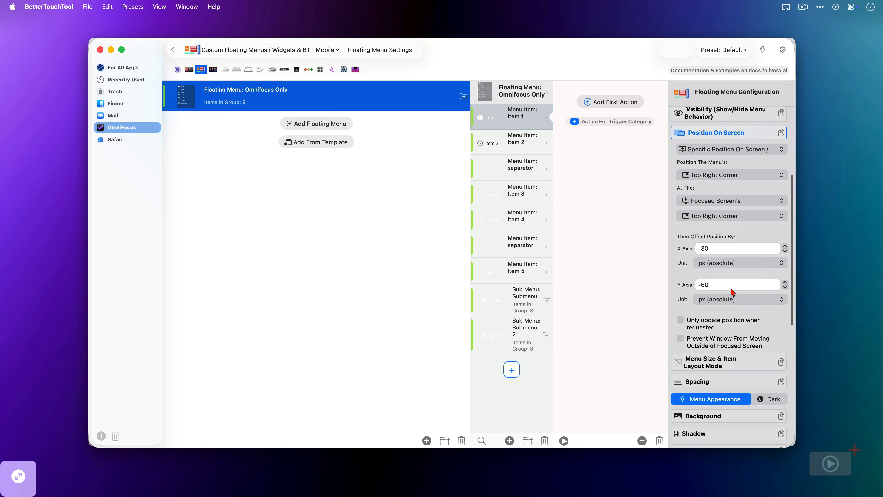
{"action": "left_click", "coordinate": [740, 177]}
{"action": "left_click", "coordinate": [730, 206]}
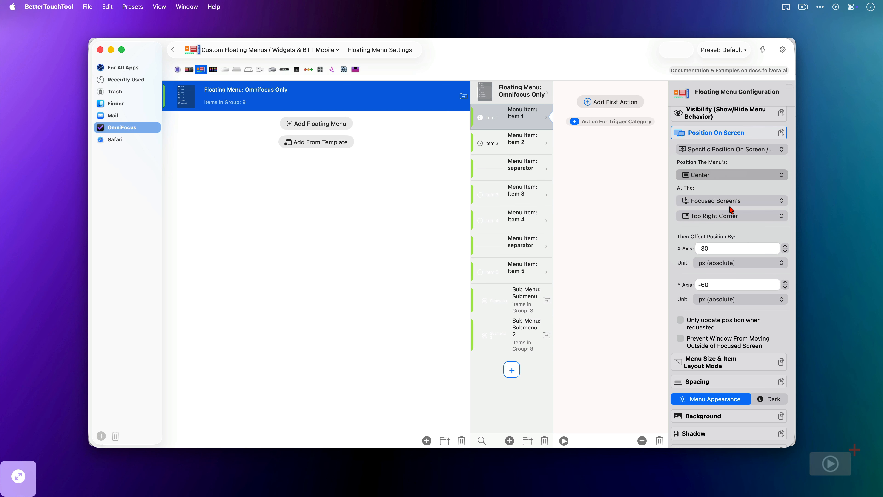
{"action": "left_click", "coordinate": [735, 207]}
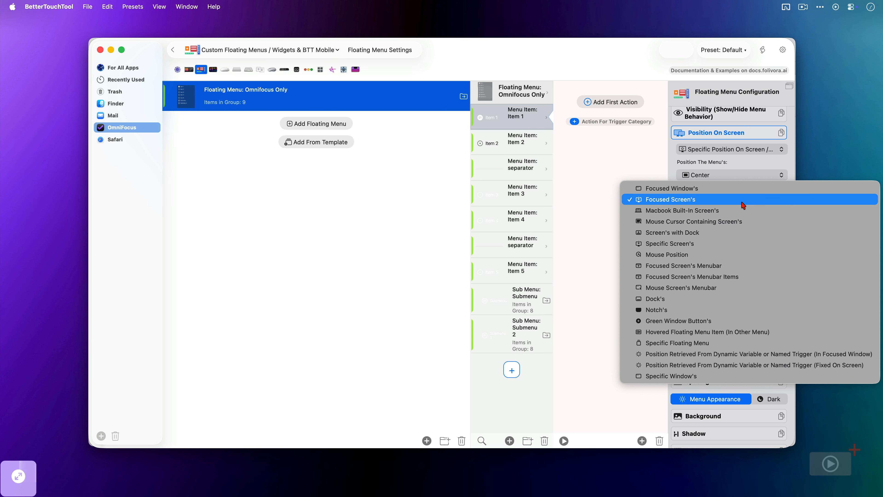
{"action": "left_click", "coordinate": [709, 254]}
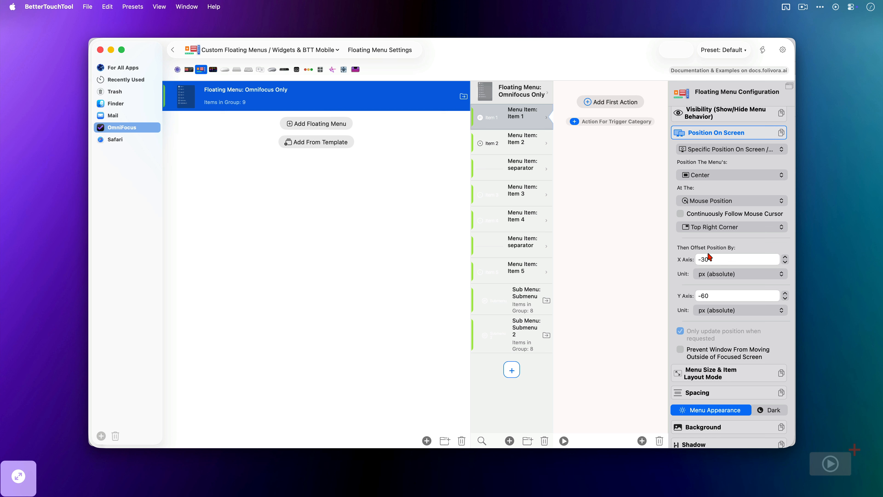
Step: Set the Omnifocus Only menu's Modifier Based Visibility to only show while the Option modifier is held, and save the configuration
{"action": "scroll", "coordinate": [709, 256], "scroll_direction": "down", "scroll_amount": 8}
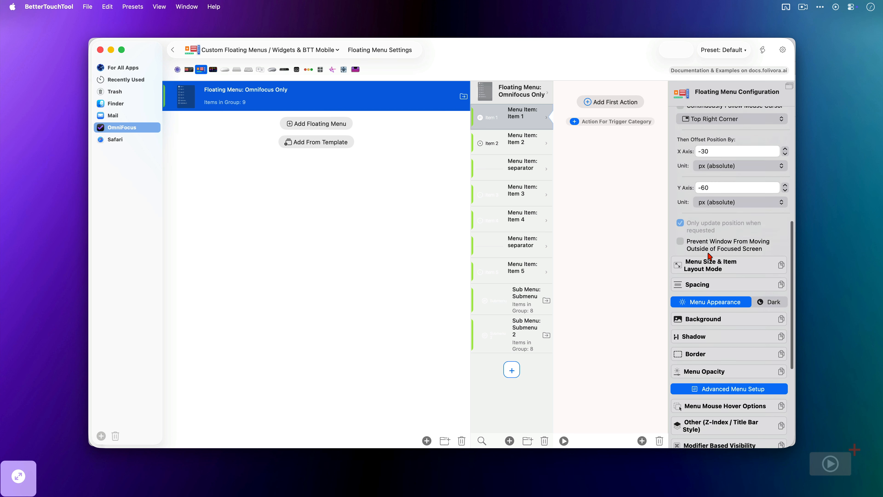
{"action": "scroll", "coordinate": [710, 256], "scroll_direction": "down", "scroll_amount": 6}
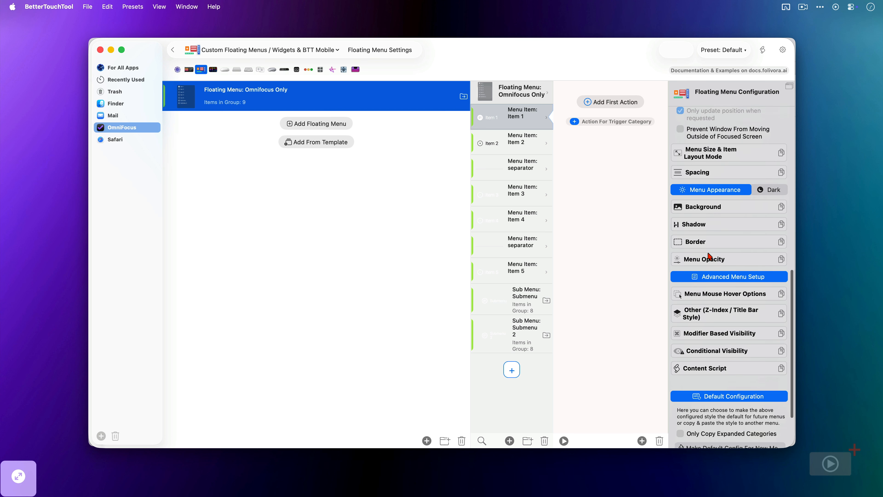
{"action": "left_click", "coordinate": [749, 323]}
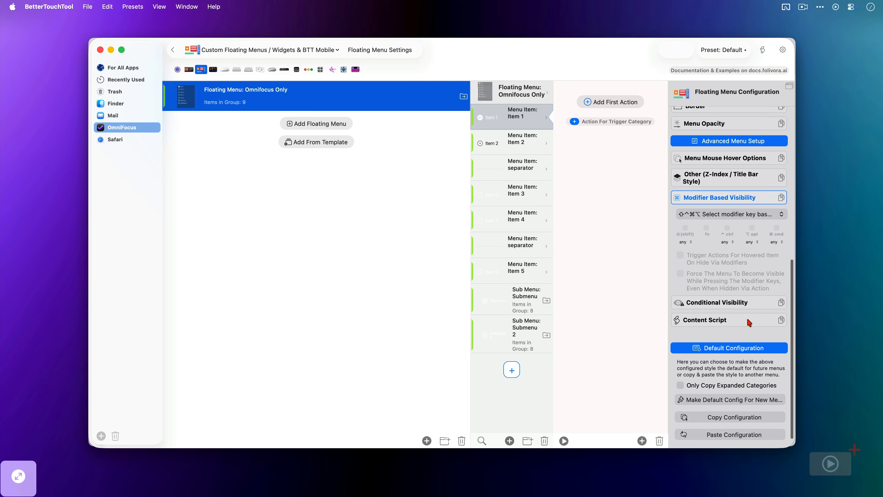
{"action": "left_click", "coordinate": [752, 215]}
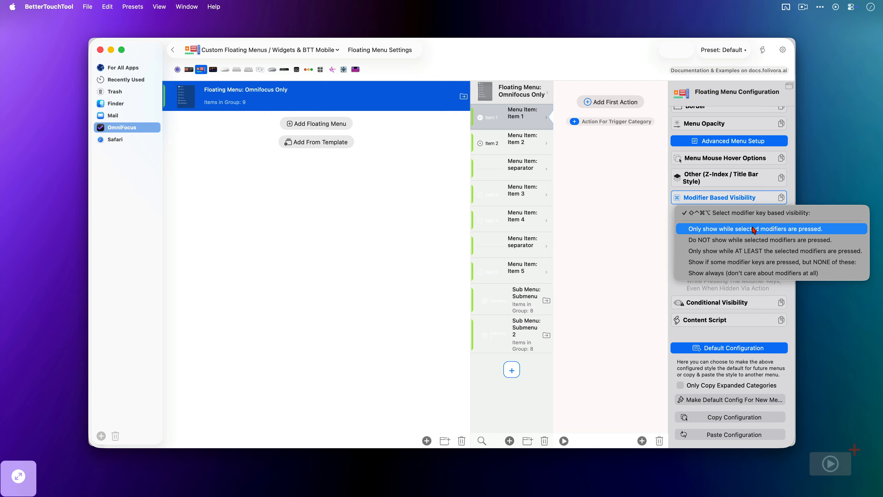
{"action": "left_click", "coordinate": [753, 229]}
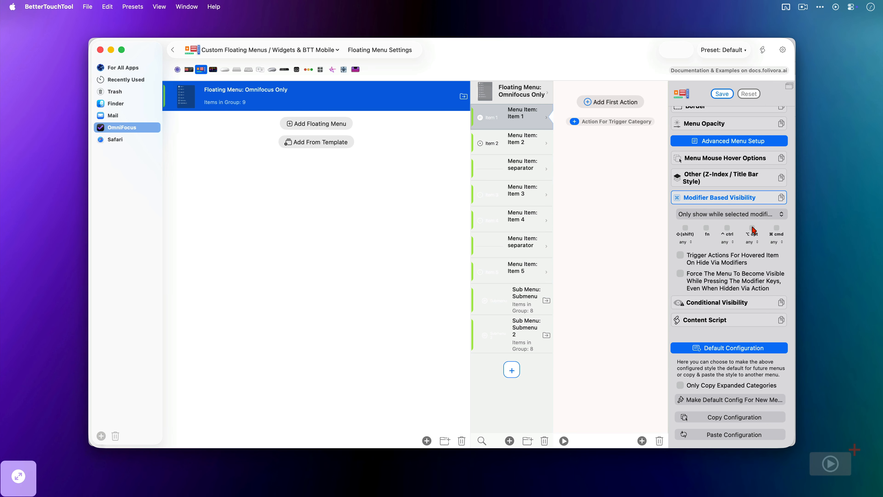
{"action": "left_click", "coordinate": [753, 228]}
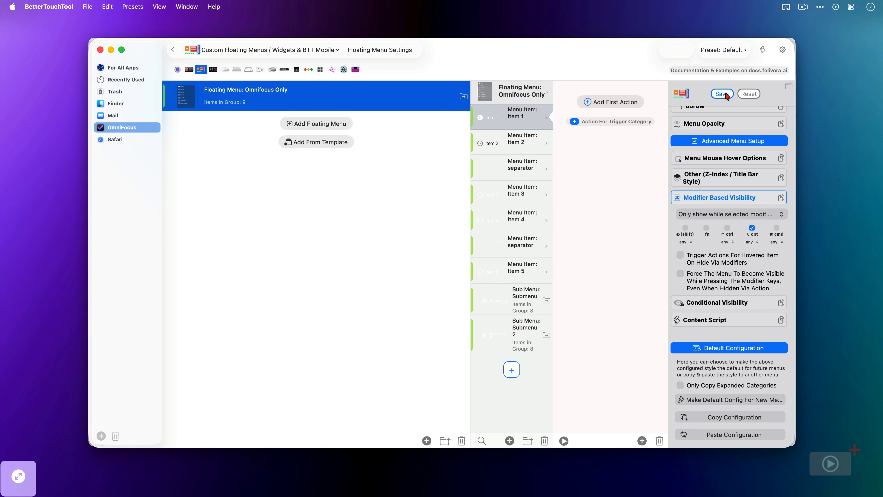
{"action": "left_click", "coordinate": [750, 102]}
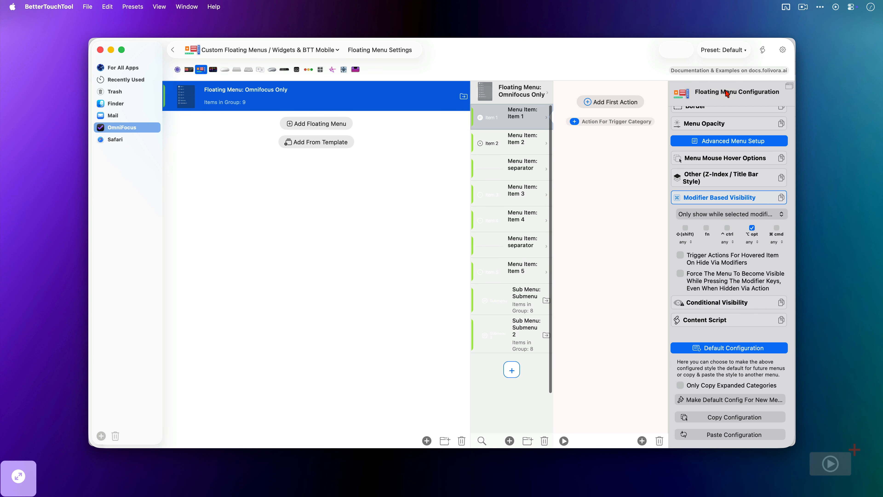
Step: Switch to OmniFocus and test that the floating menu appears at the pointer with the Option modifier
{"action": "key", "text": "cmd+Tab"}
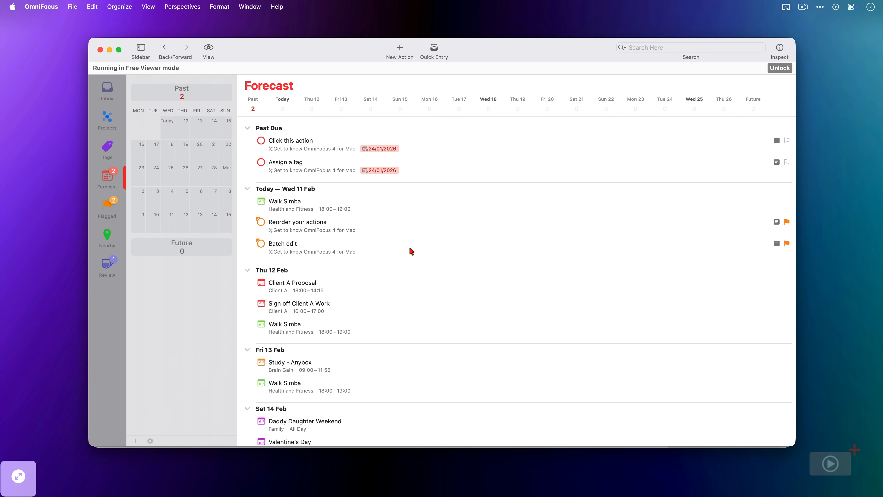
{"action": "key", "text": "alt"}
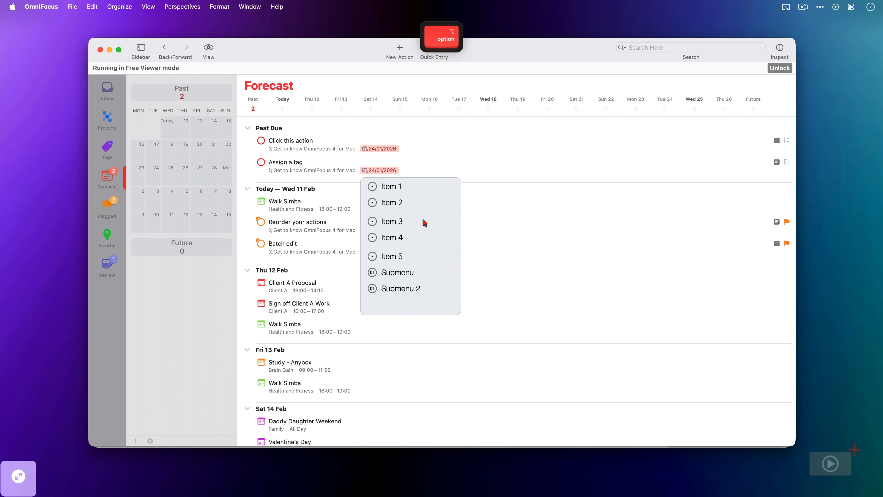
{"action": "key", "text": "alt"}
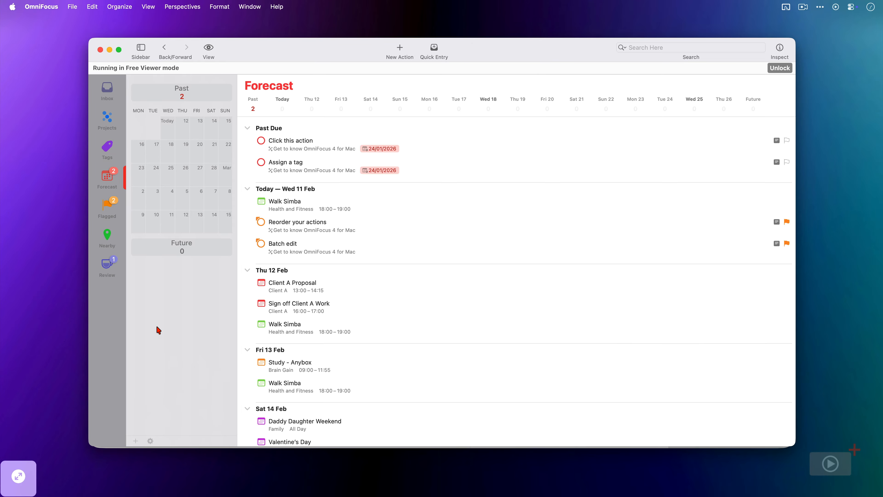
{"action": "key", "text": "alt"}
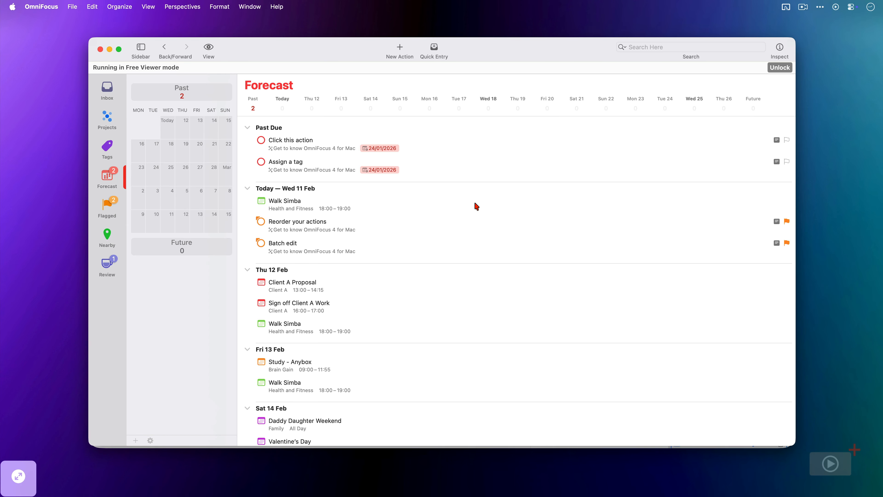
Step: Bring up the customized OmniFocus floating menu and use its Show/Hide Inspector item to show and hide the inspector
{"action": "key", "text": "alt"}
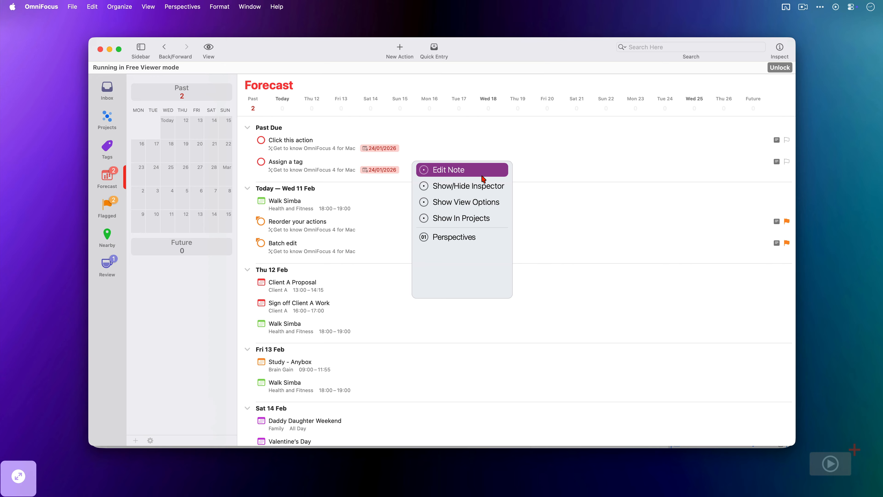
{"action": "left_click", "coordinate": [502, 192]}
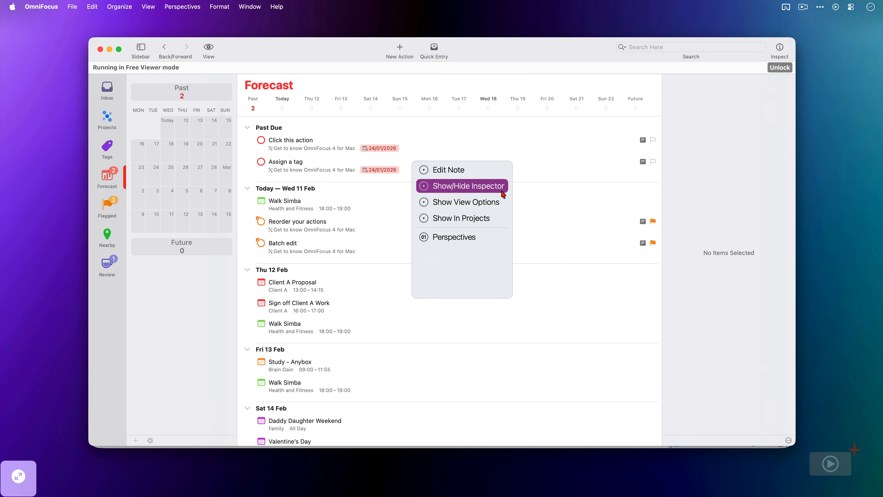
{"action": "left_click", "coordinate": [503, 193]}
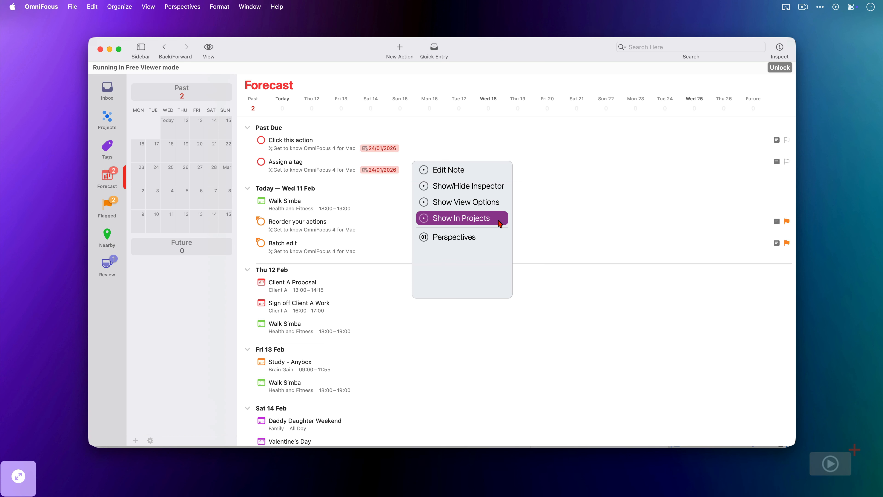
Step: Open the Perspectives List from the floating menu's Perspectives submenu, and close the Perspectives window
{"action": "left_click", "coordinate": [498, 240]}
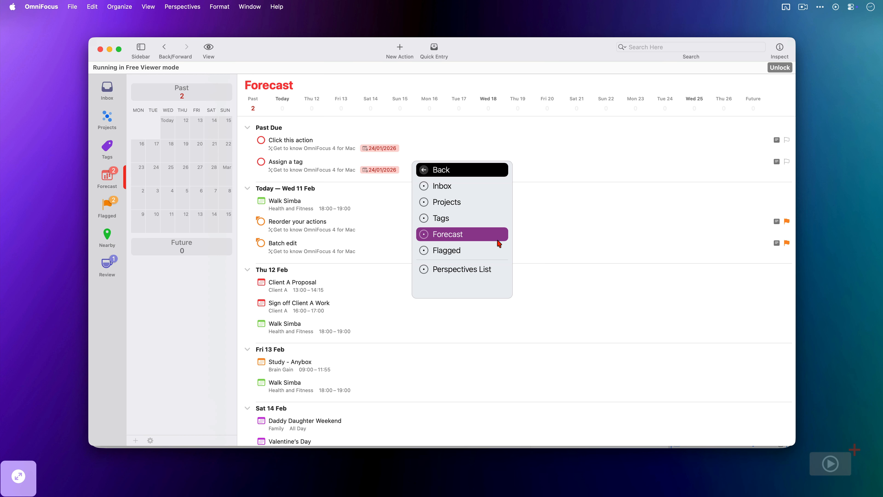
{"action": "left_click", "coordinate": [493, 272]}
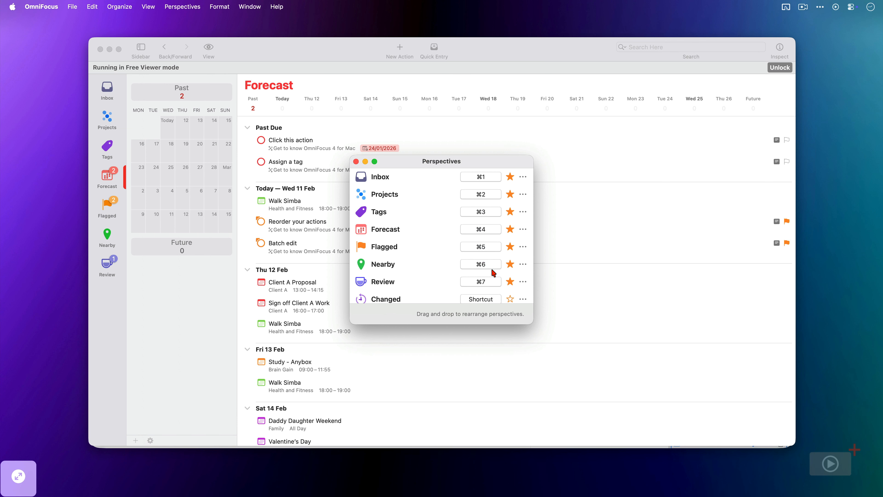
{"action": "key", "text": "super+w"}
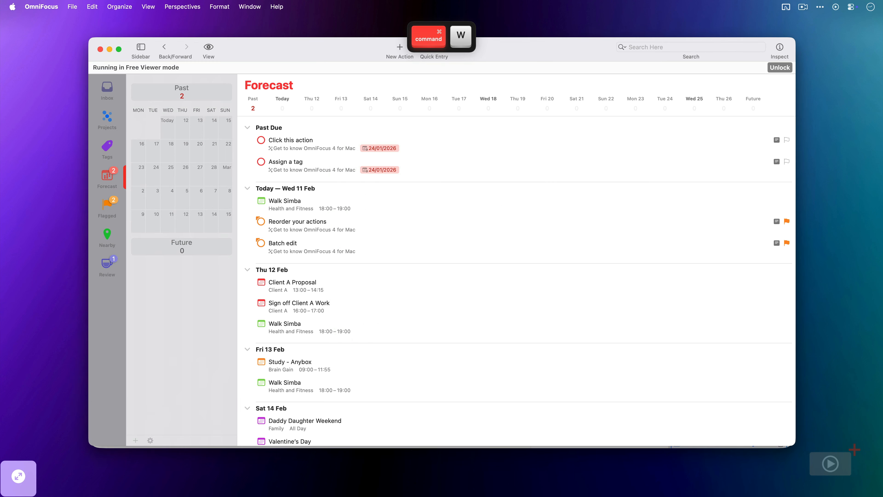